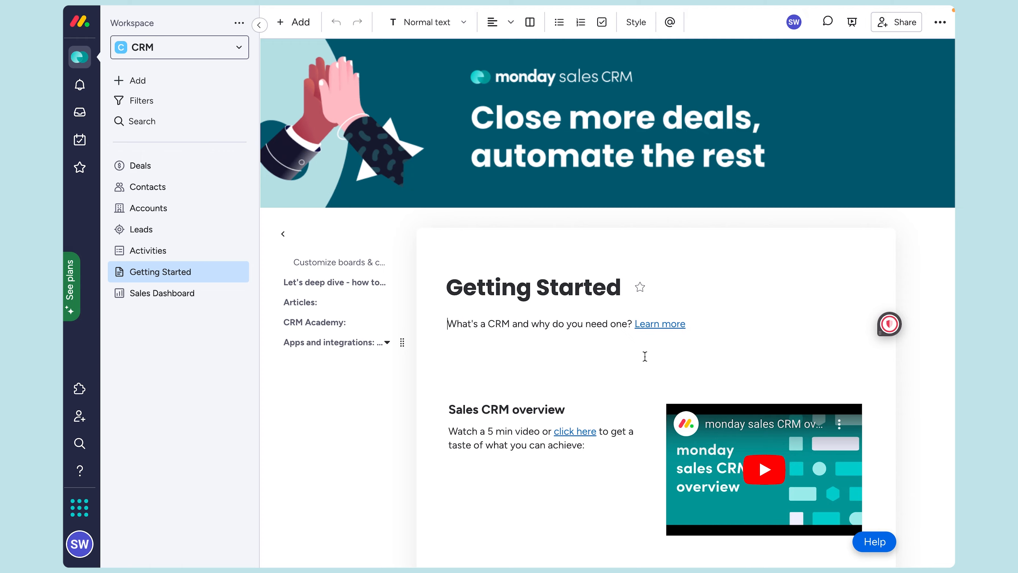
# Step: Open the Leads board and glance at the New Lead add options without choosing any
pyautogui.scroll(-8, 620, 368)
pyautogui.scroll(-20, 620, 372)
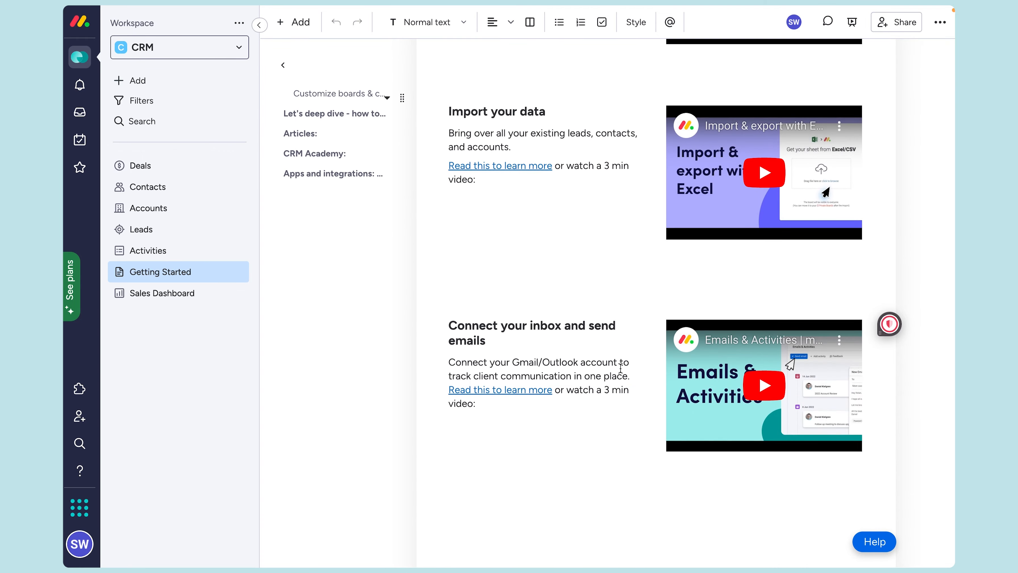
pyautogui.scroll(-12, 621, 368)
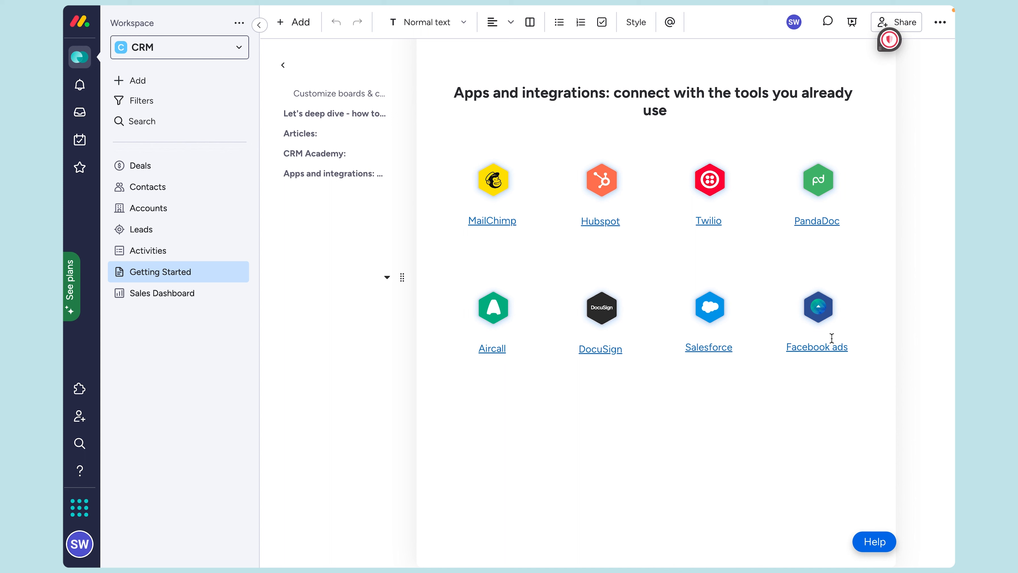
pyautogui.click(189, 231)
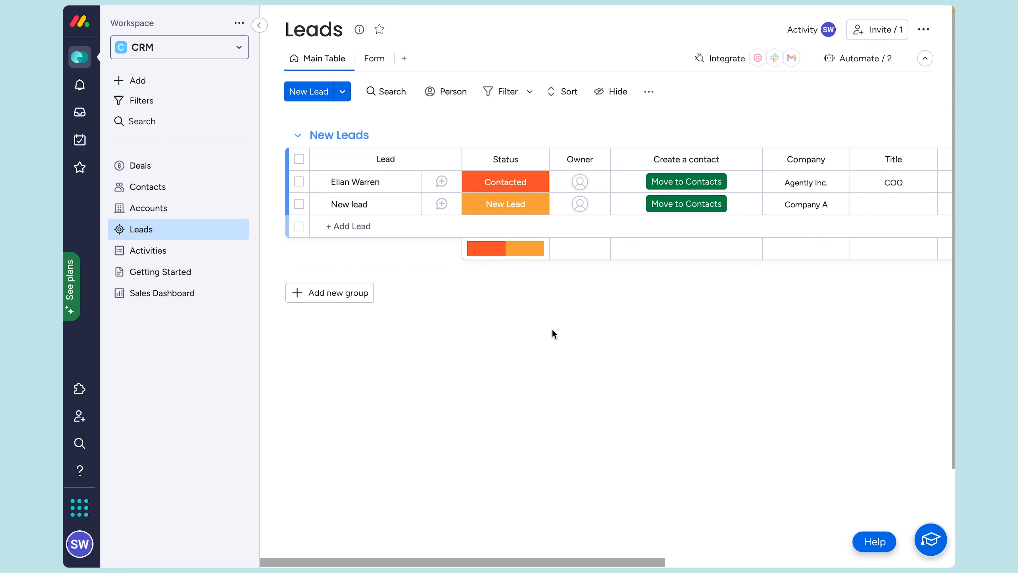
pyautogui.hscroll(10, 542, 330)
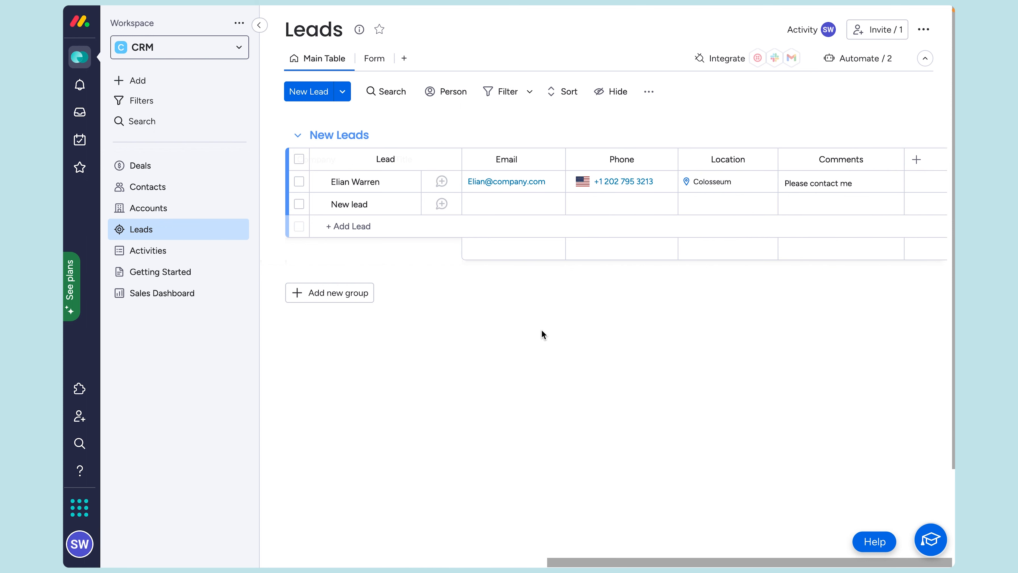
pyautogui.hscroll(-10, 542, 330)
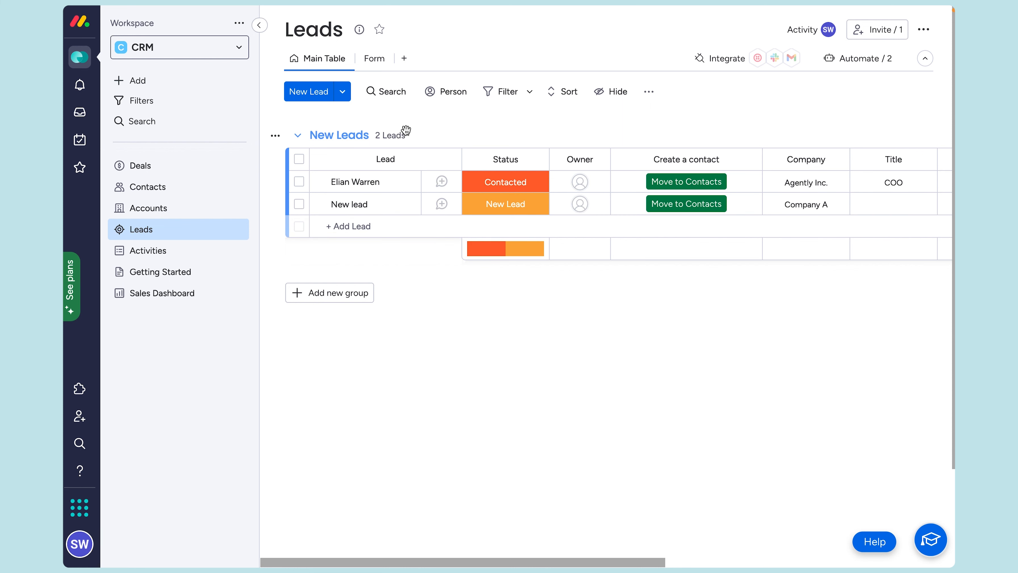
pyautogui.click(342, 91)
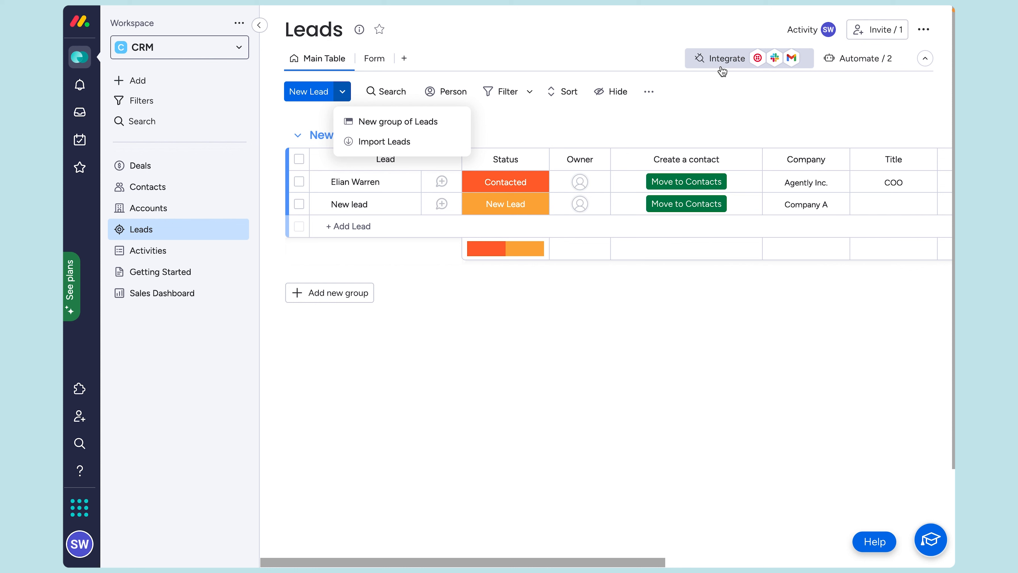
pyautogui.click(669, 101)
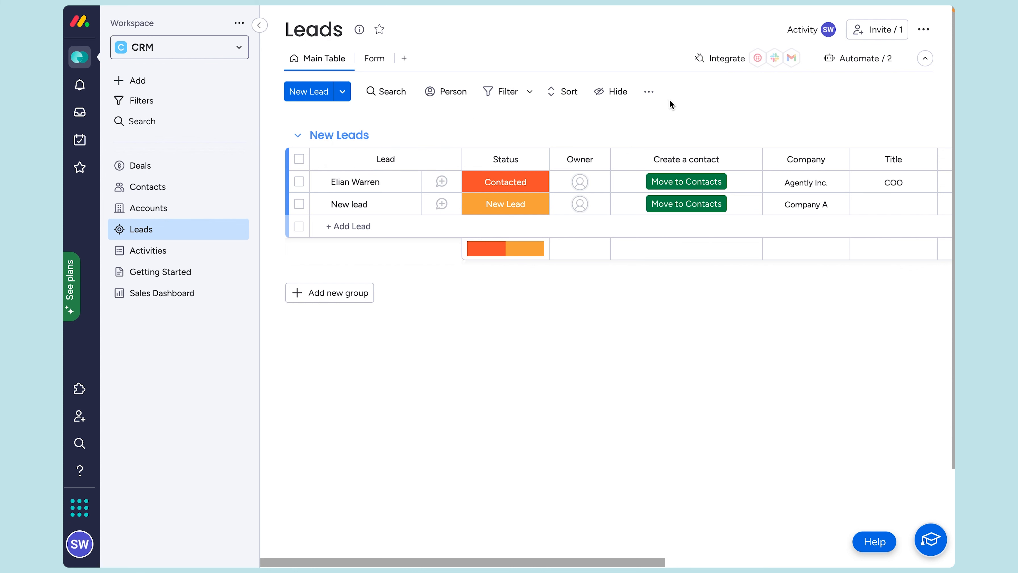
# Step: Open the lead form and enter the lead's name, company TVC Inc., title VP Sales and phone number
pyautogui.click(374, 63)
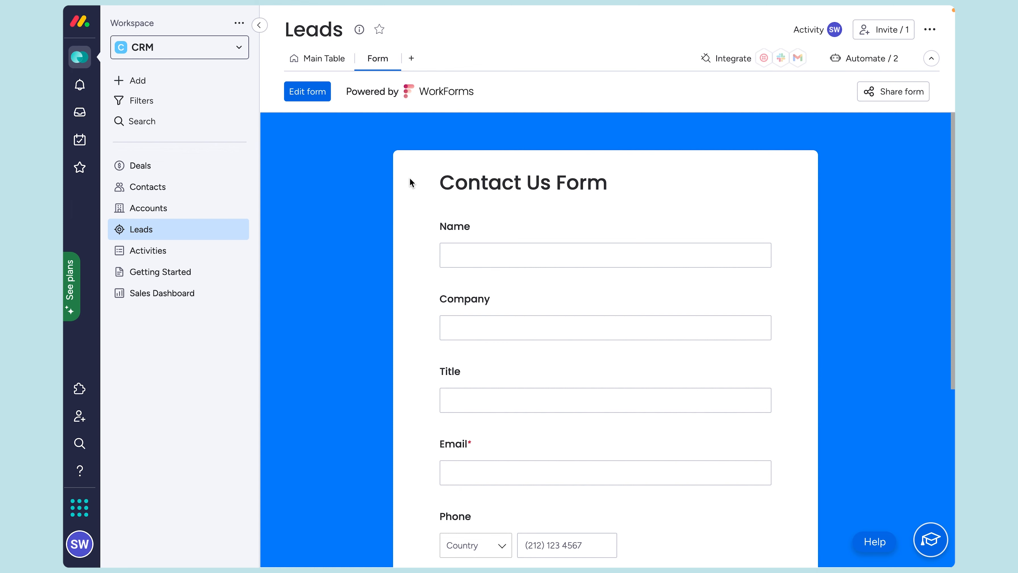
pyautogui.scroll(-2, 413, 178)
pyautogui.click(466, 175)
pyautogui.click(480, 257)
pyautogui.write('TVC Inc.')
pyautogui.press('Tab')
pyautogui.write('VP Sales')
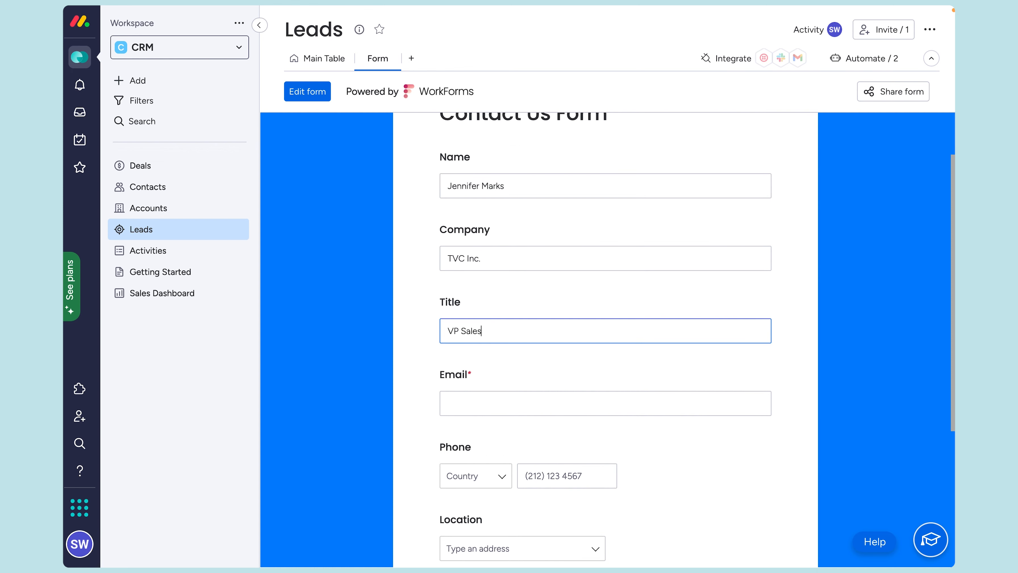
pyautogui.click(566, 476)
pyautogui.write('8005555555')
# Step: Fill in the required email address and submit the form
pyautogui.scroll(-5, 565, 385)
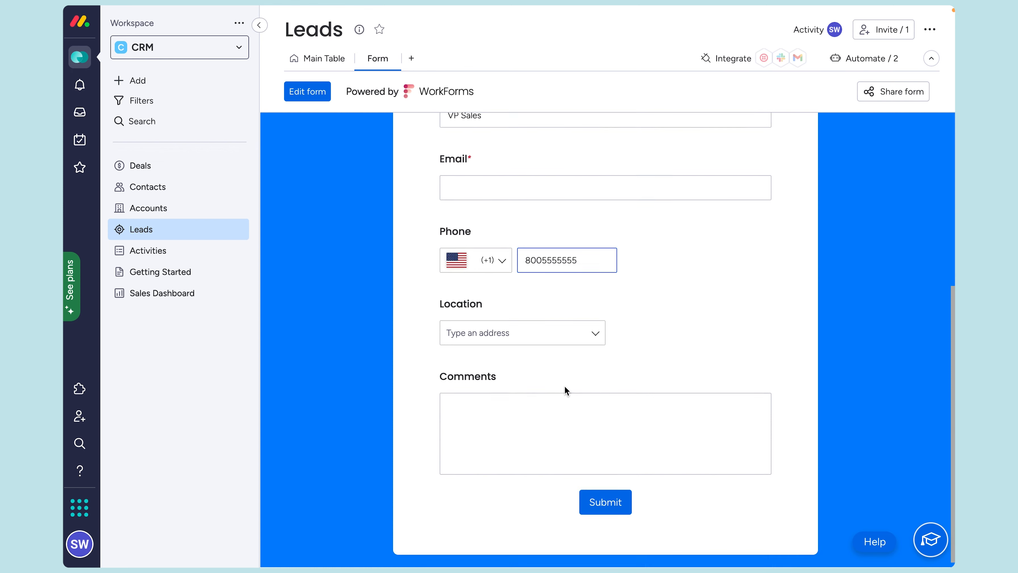
pyautogui.click(601, 503)
pyautogui.click(499, 214)
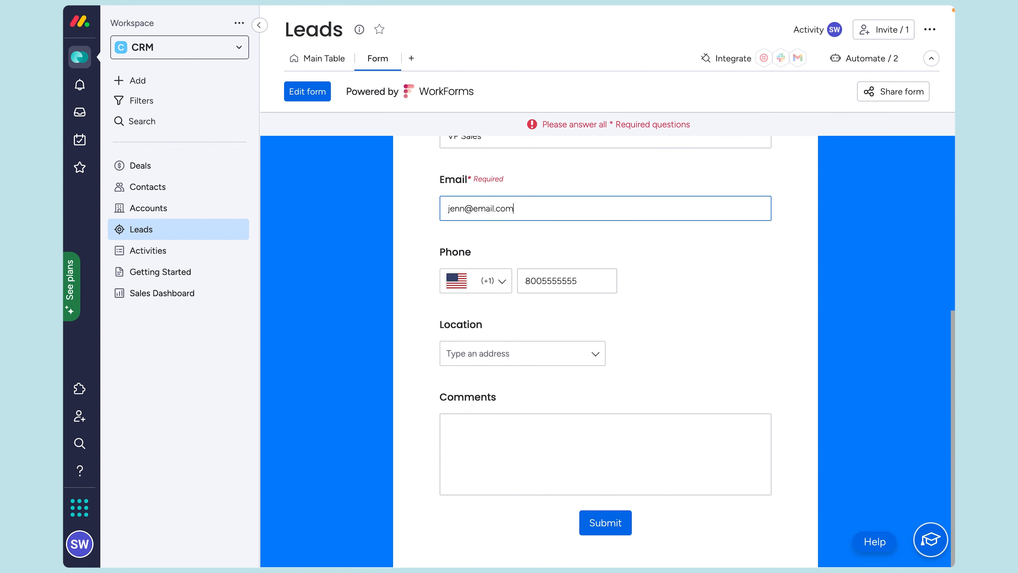
pyautogui.click(621, 522)
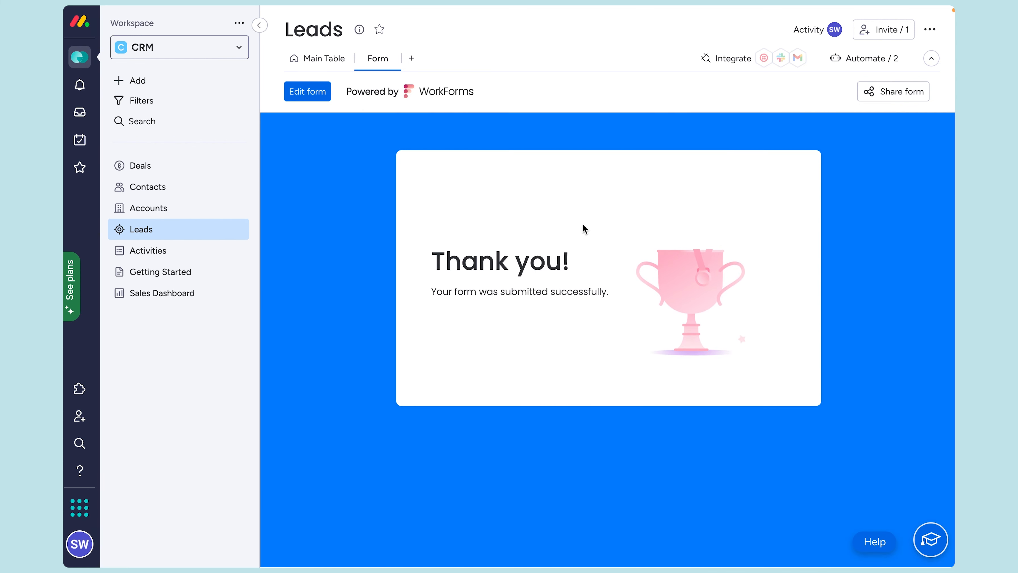
# Step: Return to the Main Table and scroll across the new TVC Inc. lead's columns
pyautogui.click(311, 58)
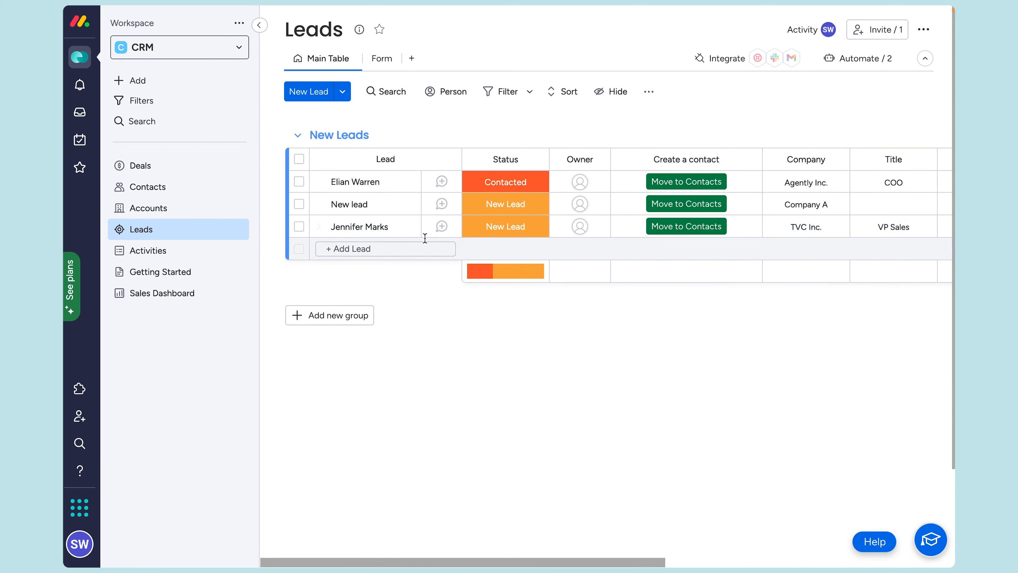
pyautogui.hscroll(10, 480, 237)
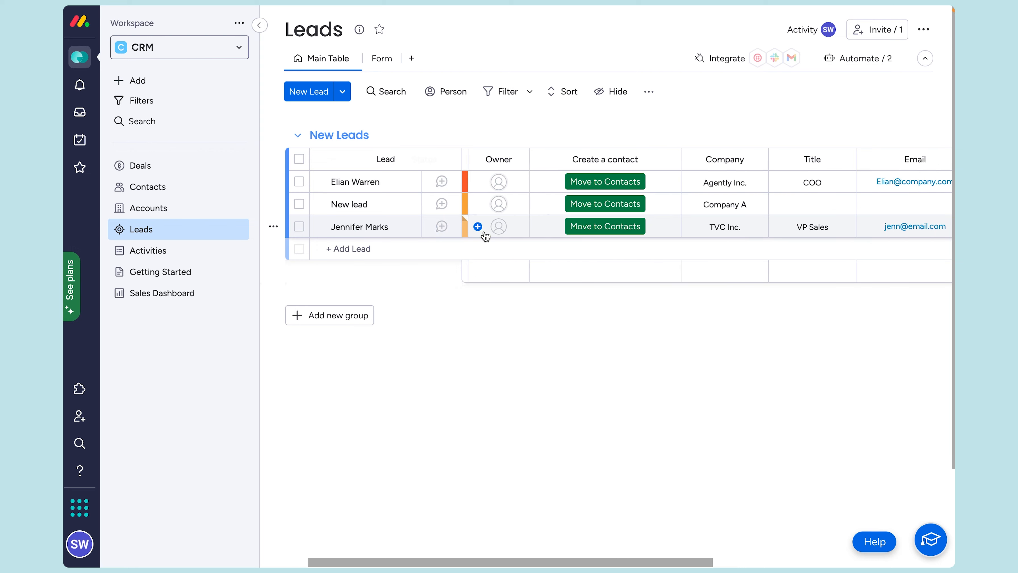
pyautogui.hscroll(-10, 485, 237)
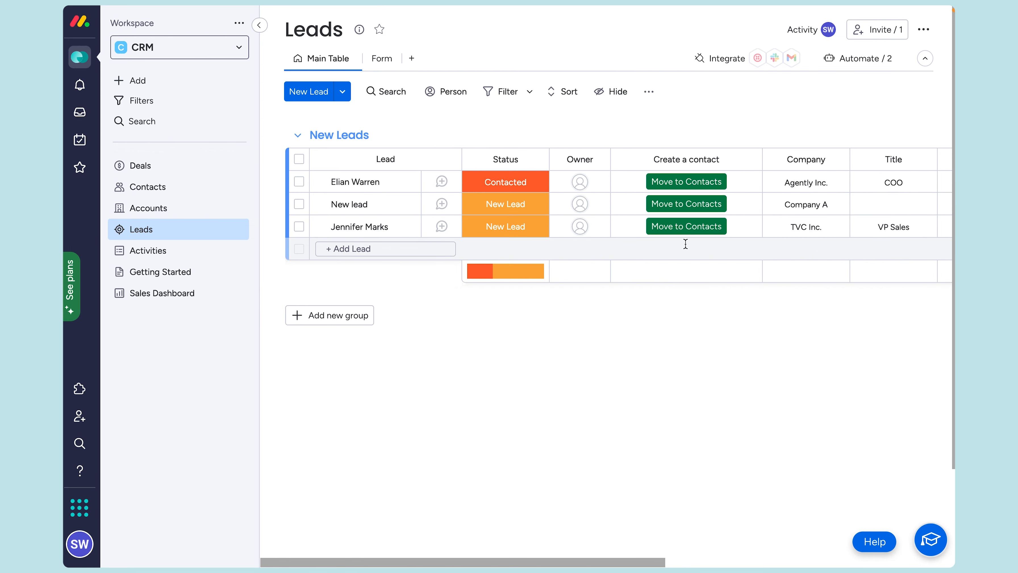
pyautogui.hscroll(2, 880, 229)
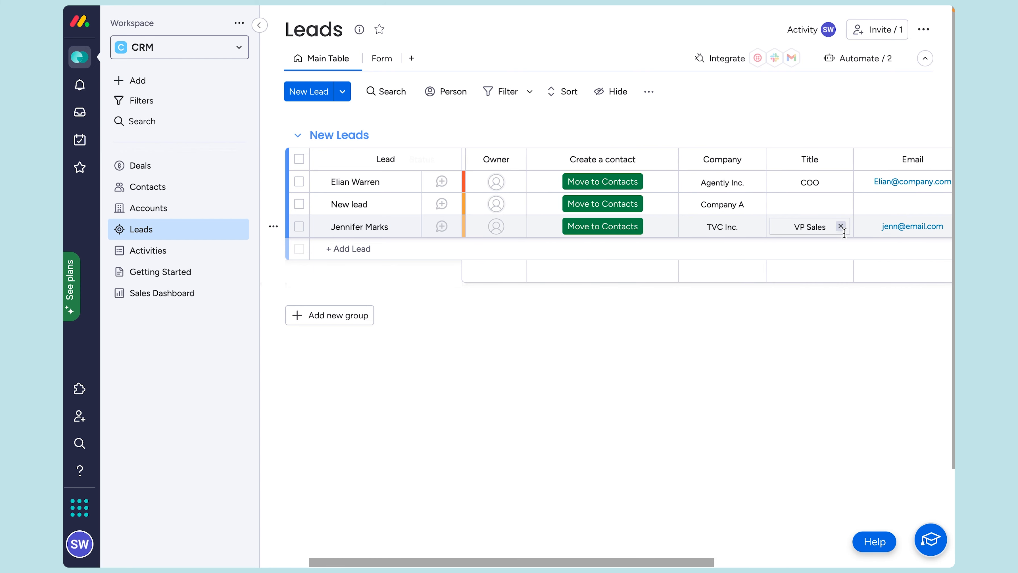
pyautogui.hscroll(3, 862, 228)
pyautogui.hscroll(3, 839, 234)
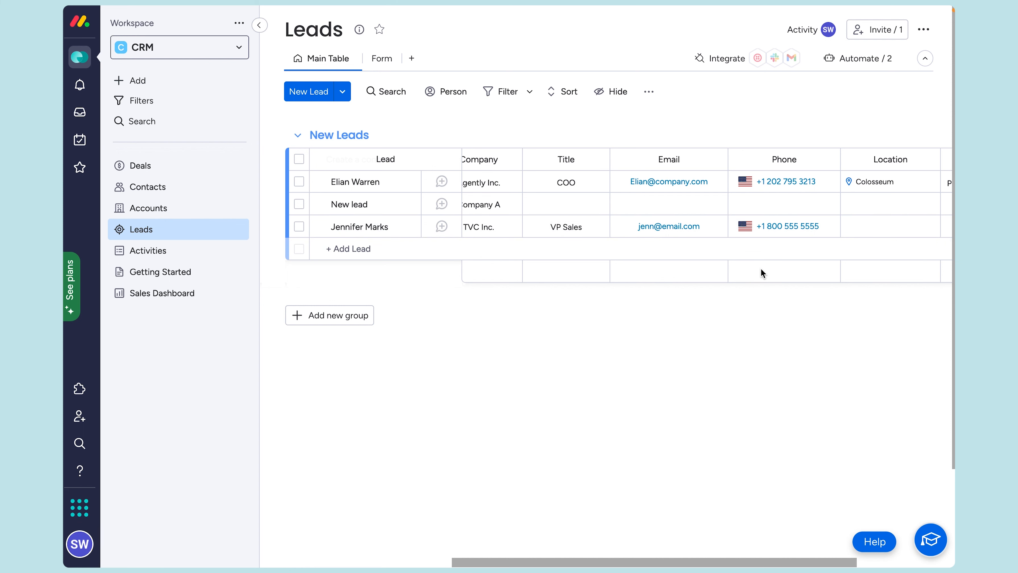
pyautogui.click(924, 30)
pyautogui.click(926, 31)
pyautogui.click(925, 31)
pyautogui.moveTo(875, 150)
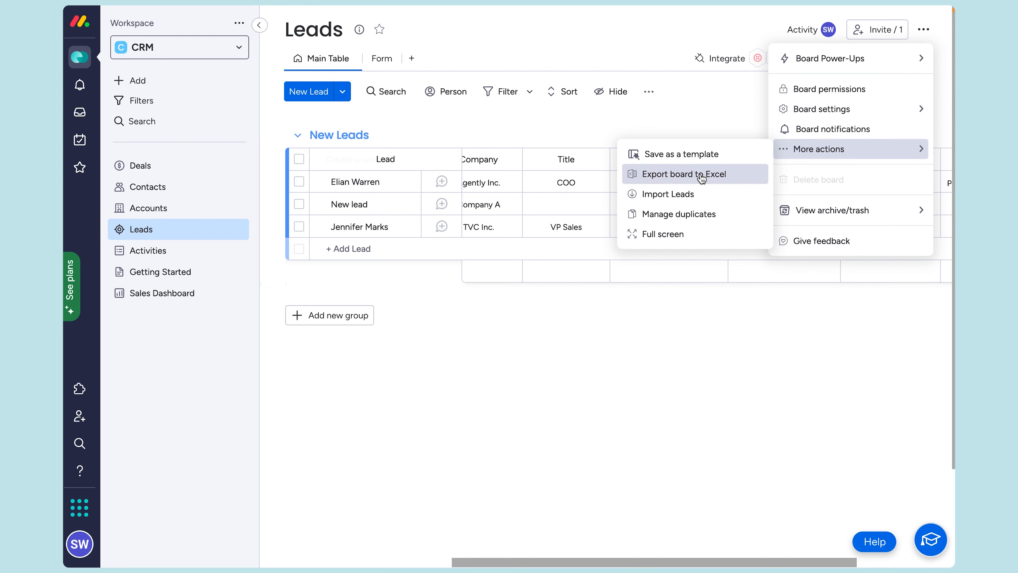
pyautogui.click(679, 216)
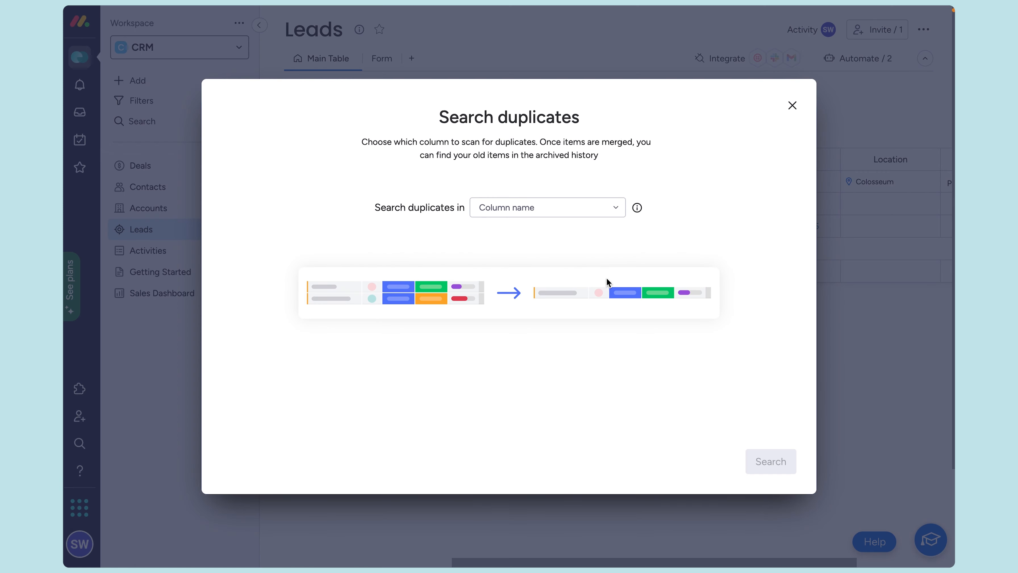
pyautogui.click(578, 206)
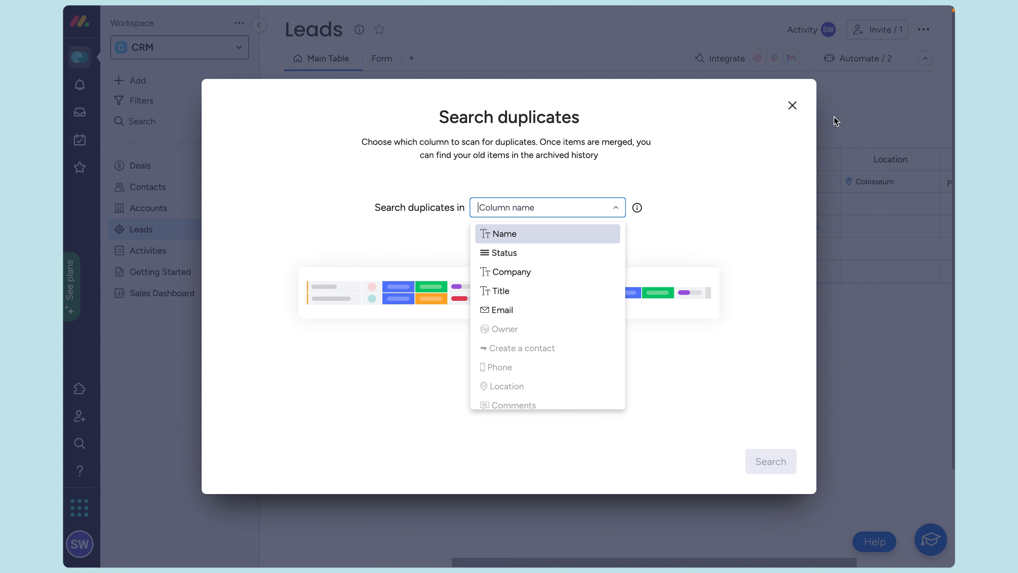
pyautogui.click(848, 112)
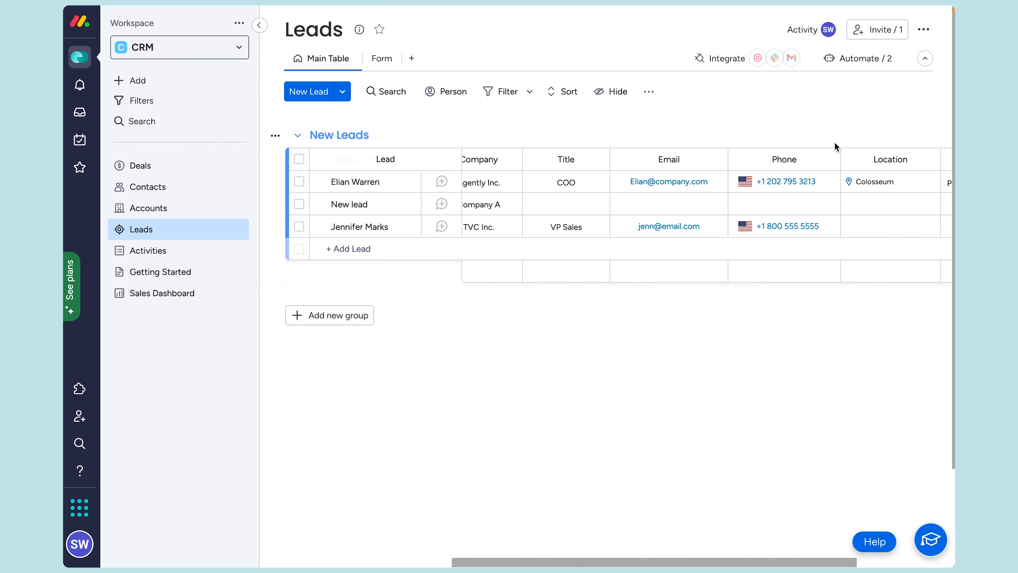
# Step: Check the Status labels without changes, then assign yourself as owner of the TVC Inc. lead
pyautogui.hscroll(-5, 711, 232)
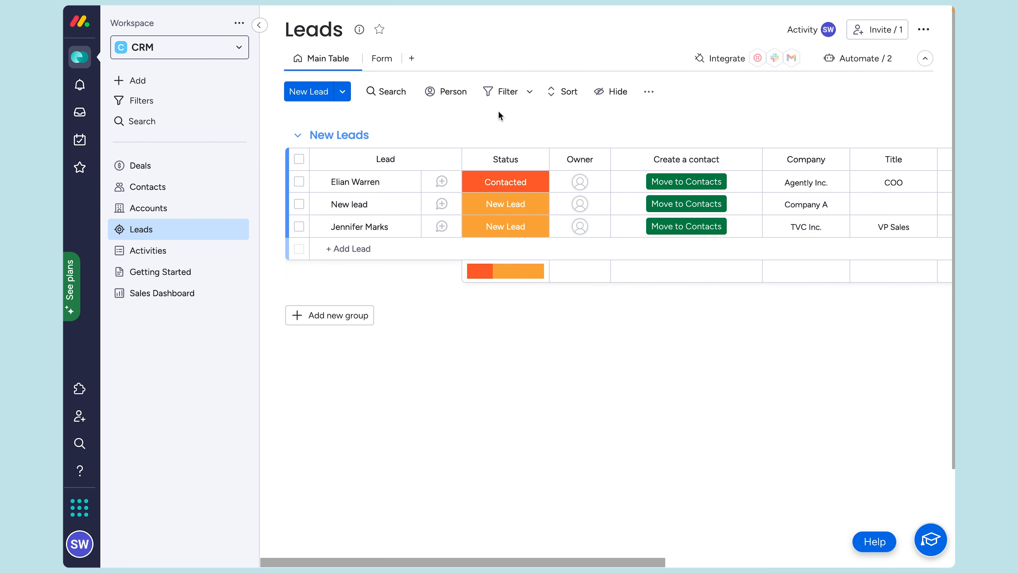
pyautogui.click(518, 194)
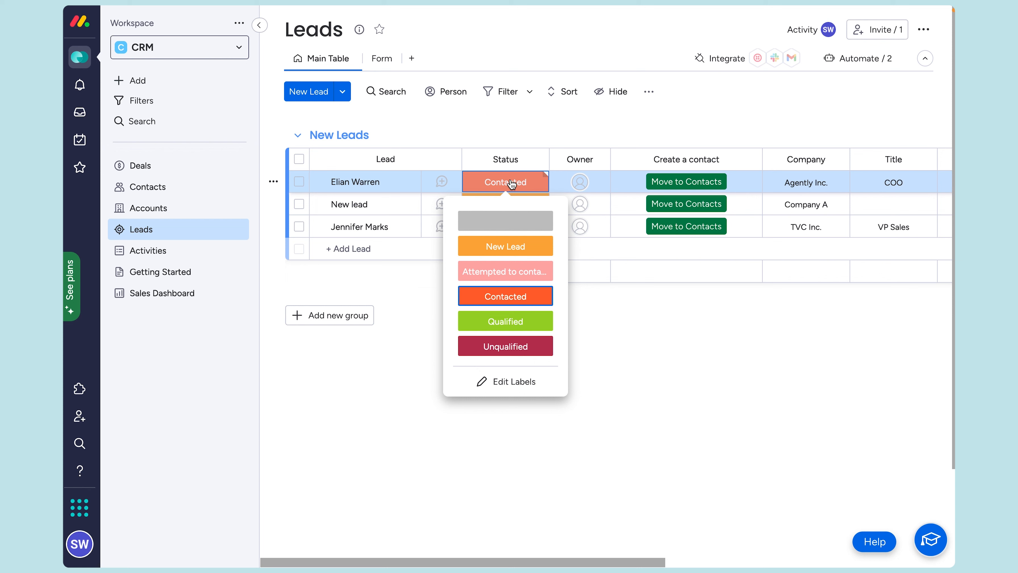
pyautogui.click(655, 337)
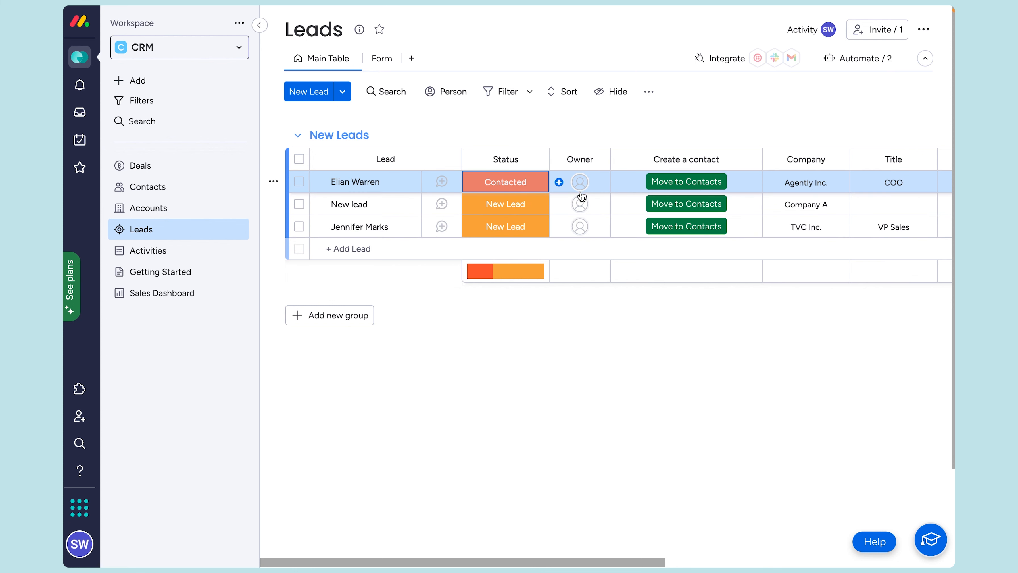
pyautogui.click(580, 227)
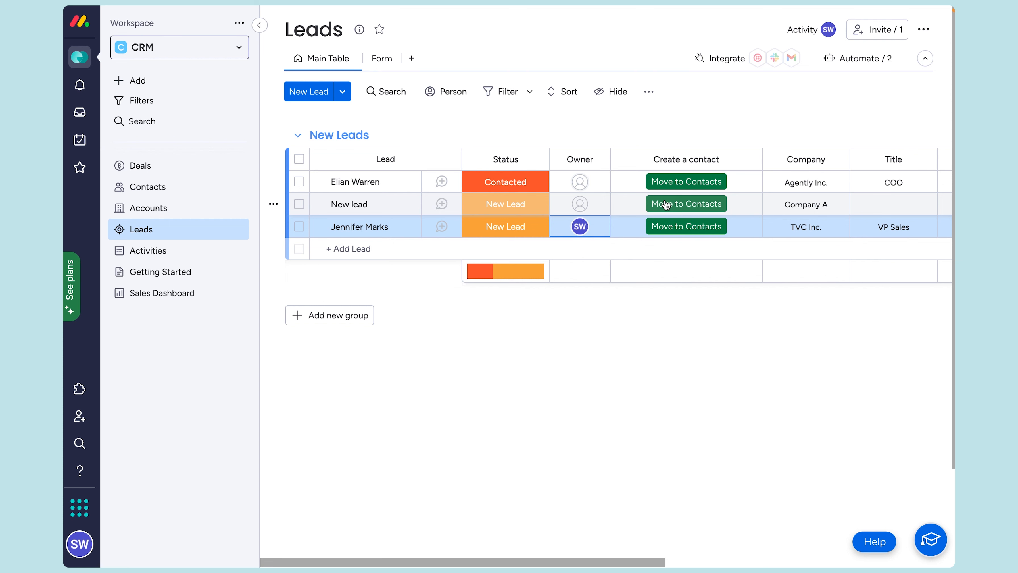
pyautogui.hscroll(3, 707, 216)
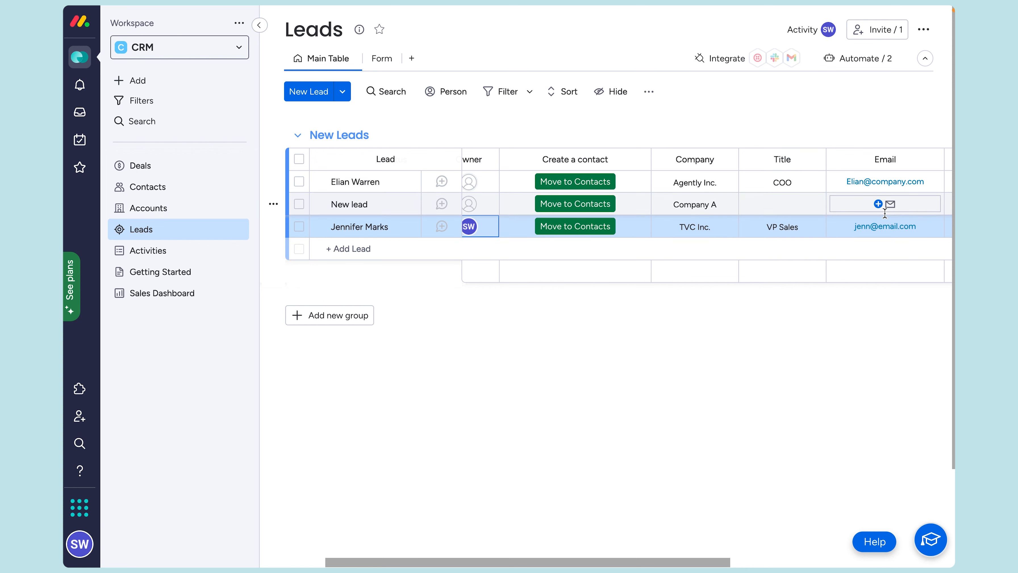
pyautogui.hscroll(5, 888, 217)
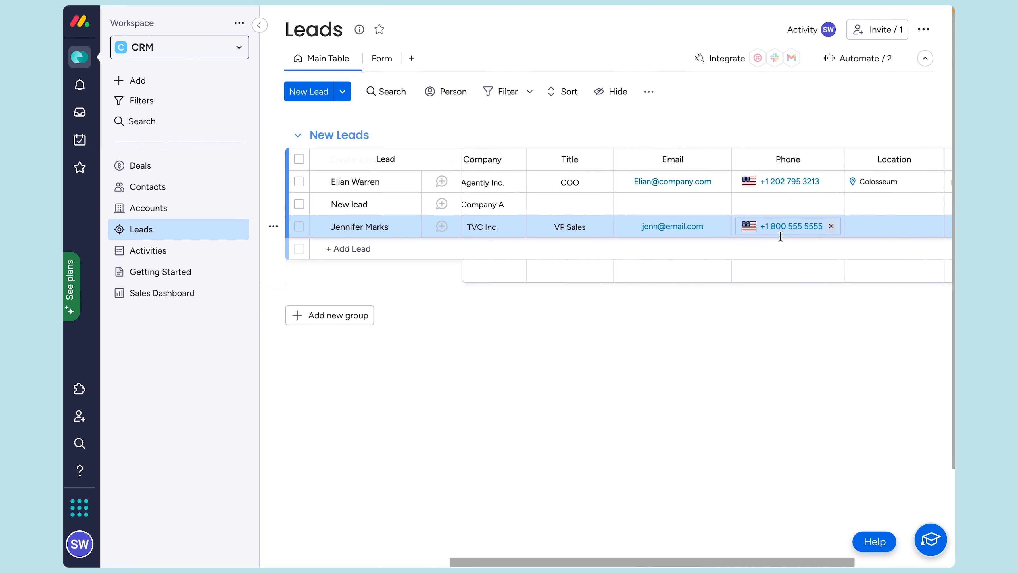
pyautogui.hscroll(2, 801, 230)
pyautogui.hscroll(1, 781, 236)
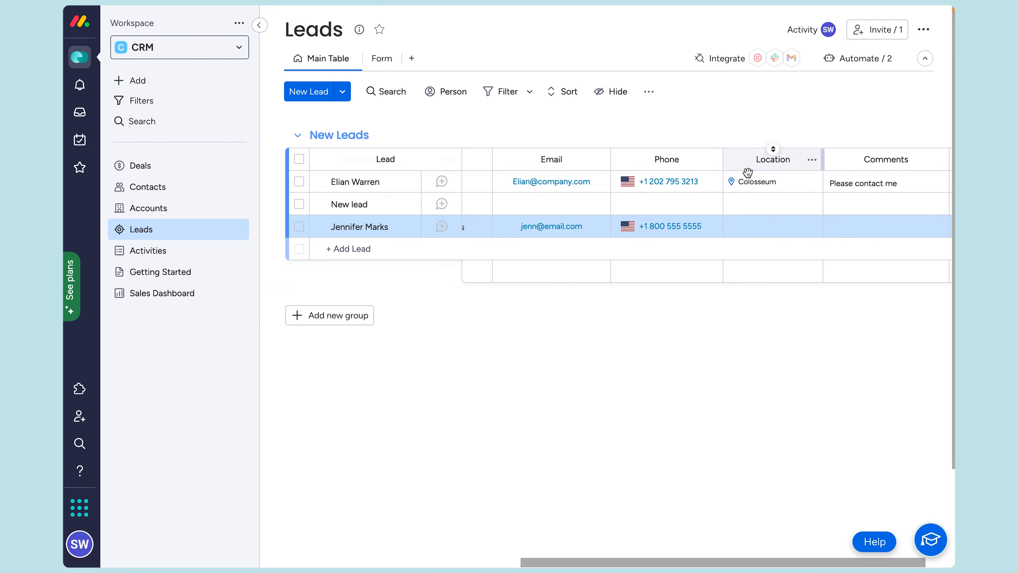
pyautogui.hscroll(1, 750, 203)
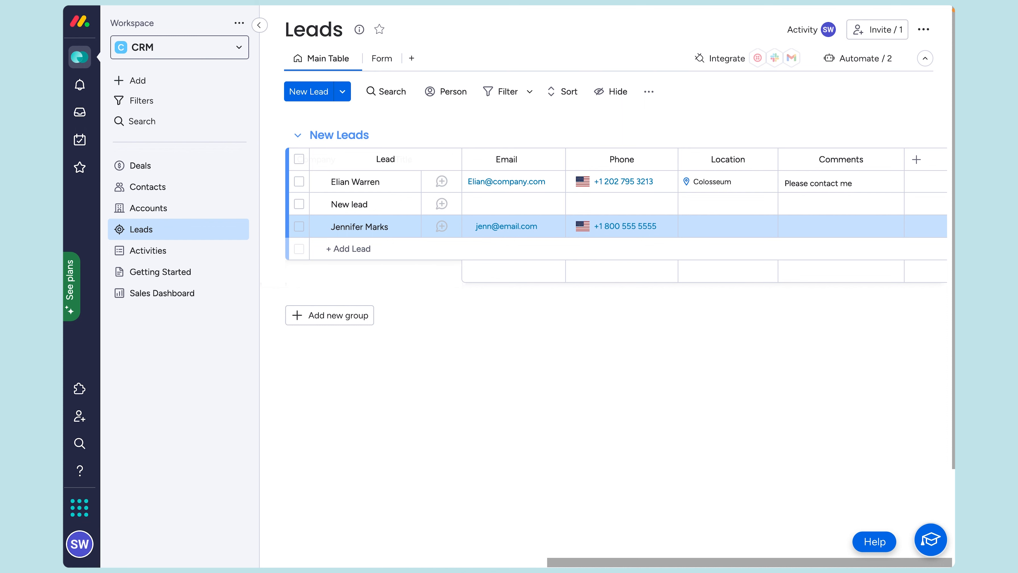
pyautogui.hscroll(-10, 639, 252)
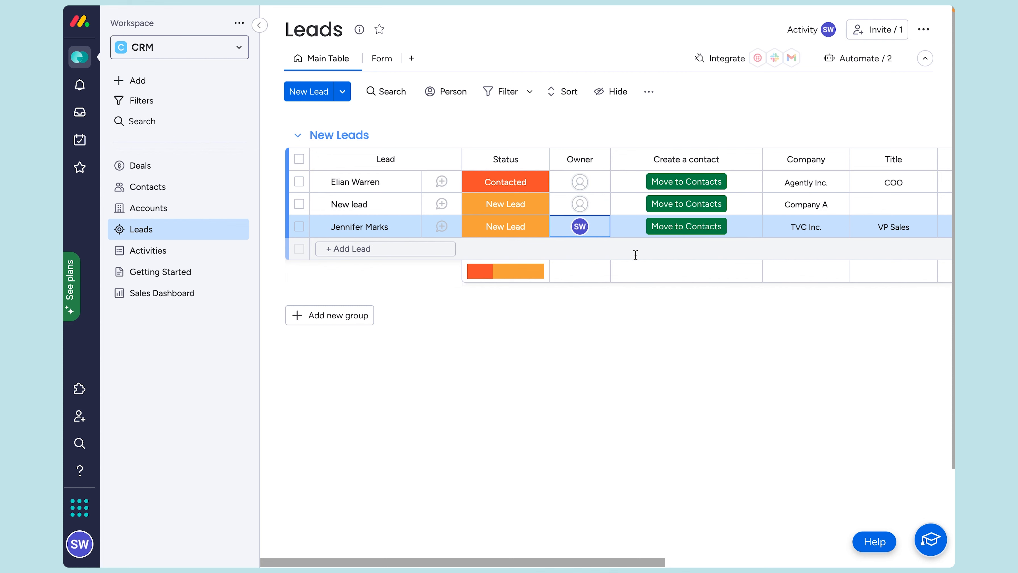
pyautogui.click(442, 227)
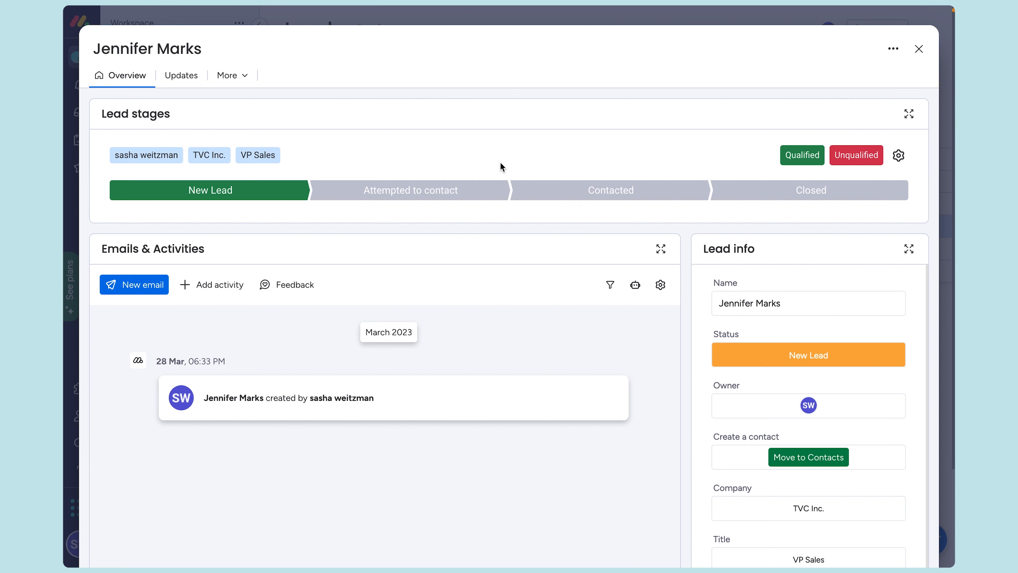
pyautogui.click(442, 187)
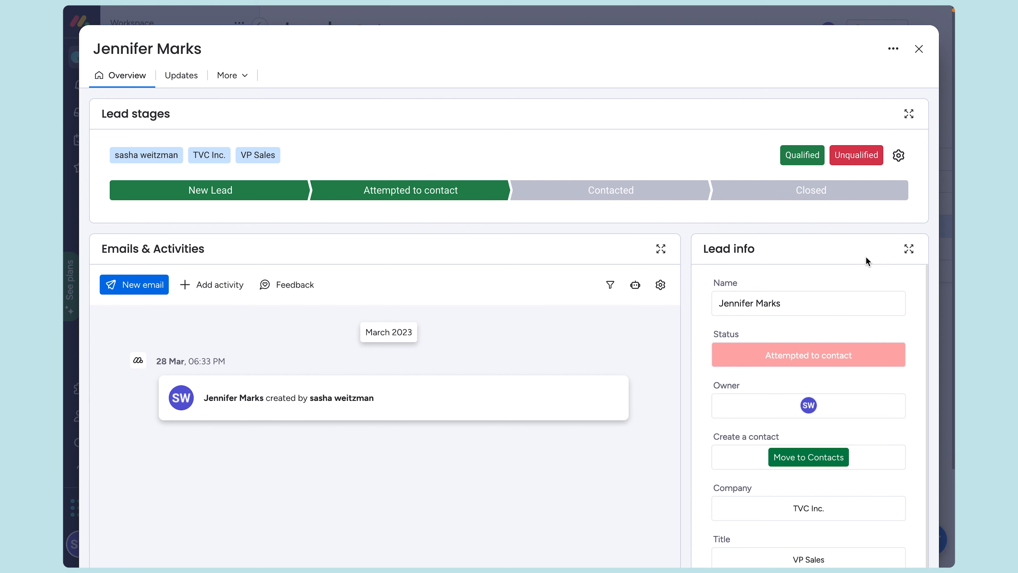
pyautogui.scroll(-3, 292, 296)
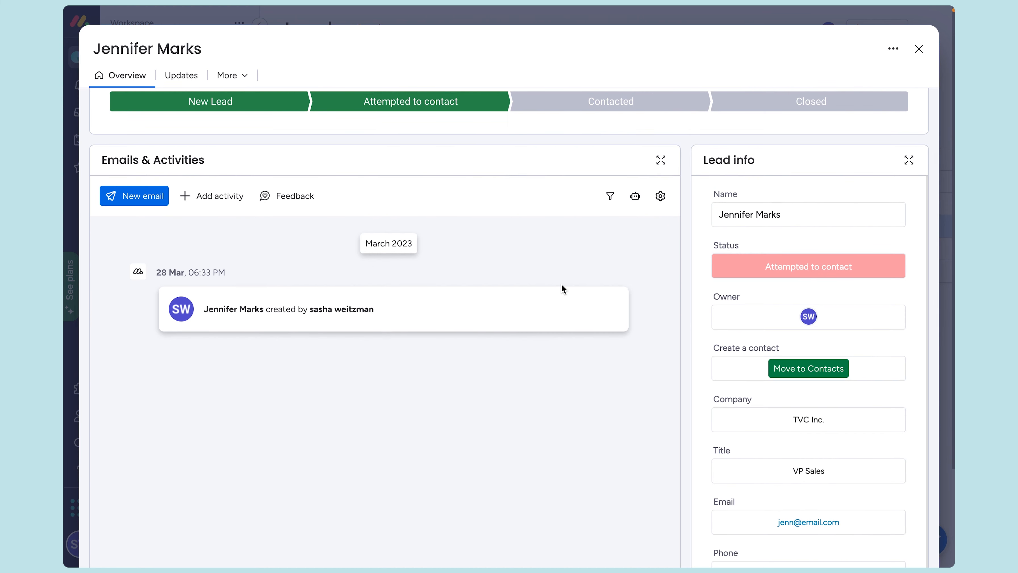
pyautogui.scroll(-1, 389, 344)
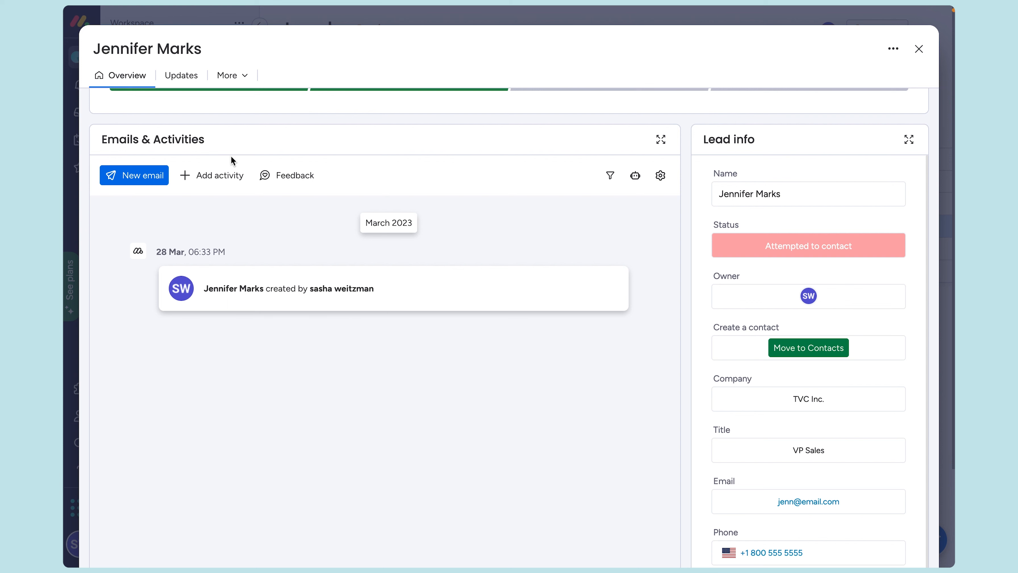
# Step: Log a meeting on TVC Inc. from the Meeting Summary template, tagging a teammate for follow-up
pyautogui.click(214, 176)
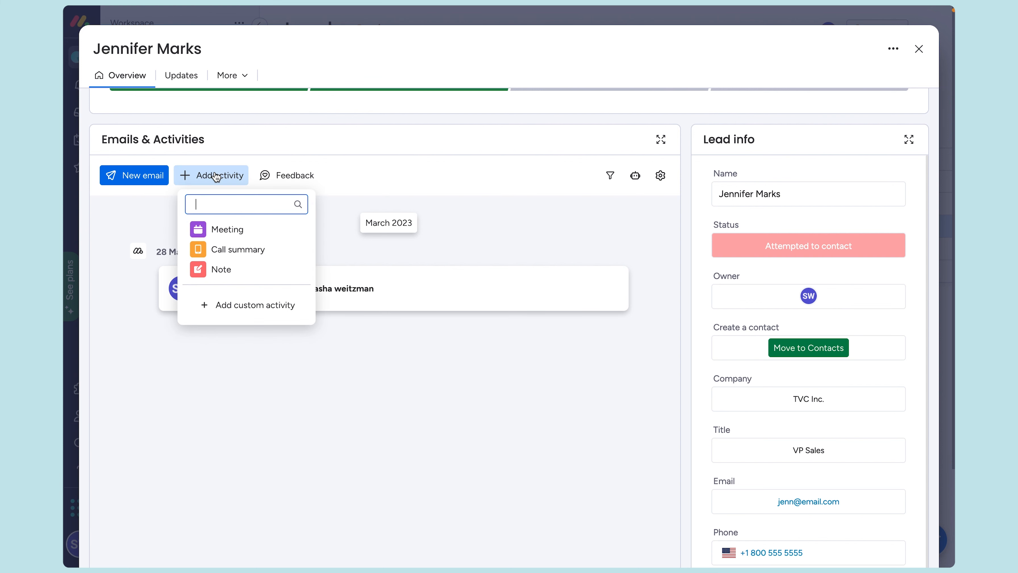
pyautogui.click(231, 230)
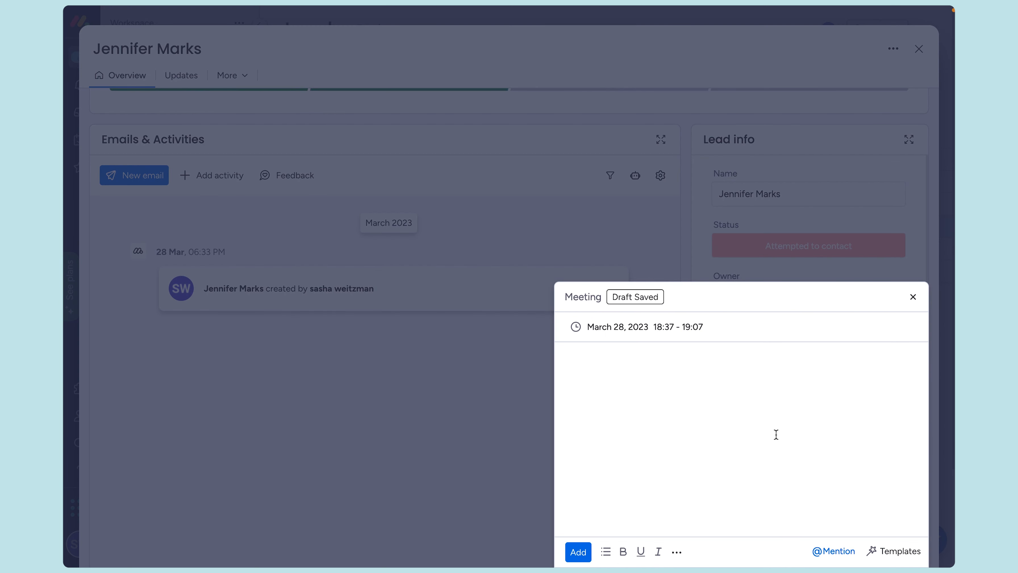
pyautogui.click(898, 551)
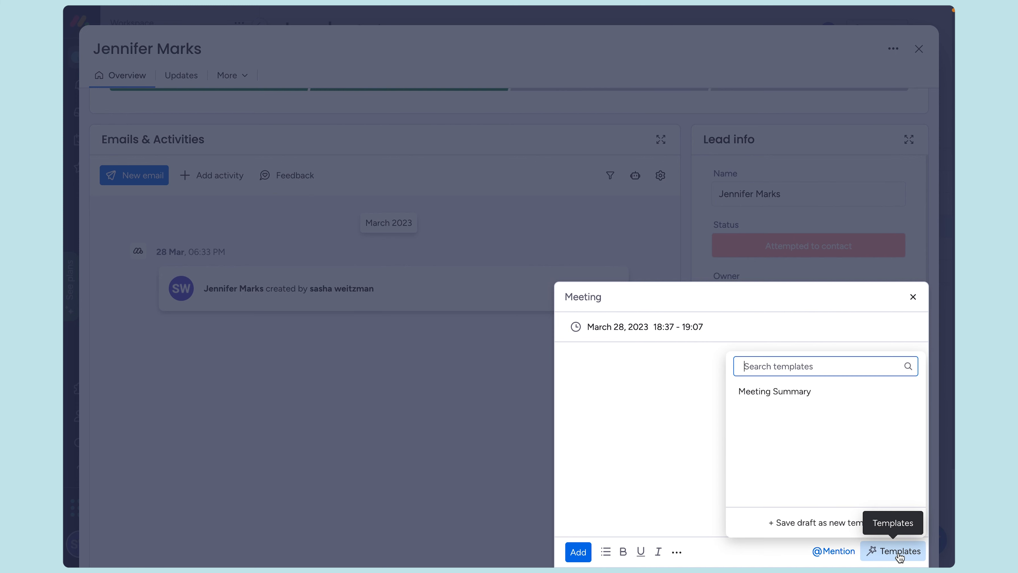
pyautogui.click(797, 391)
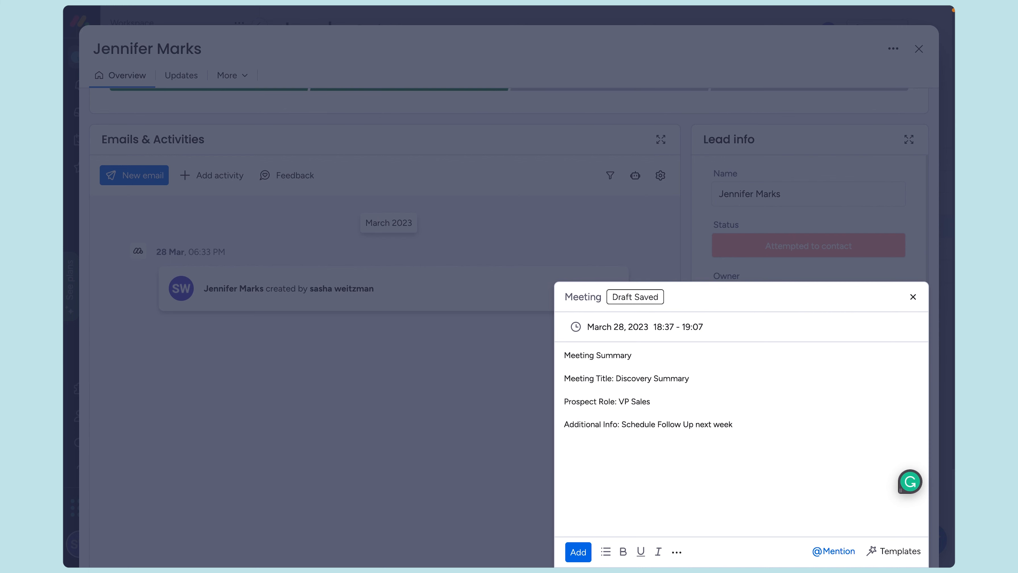
pyautogui.write('@')
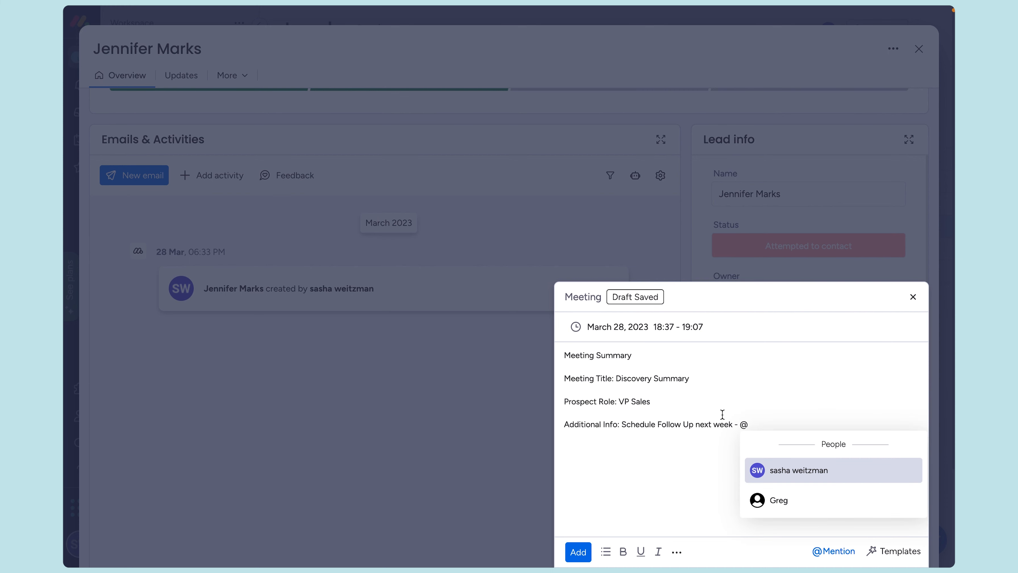
pyautogui.click(776, 506)
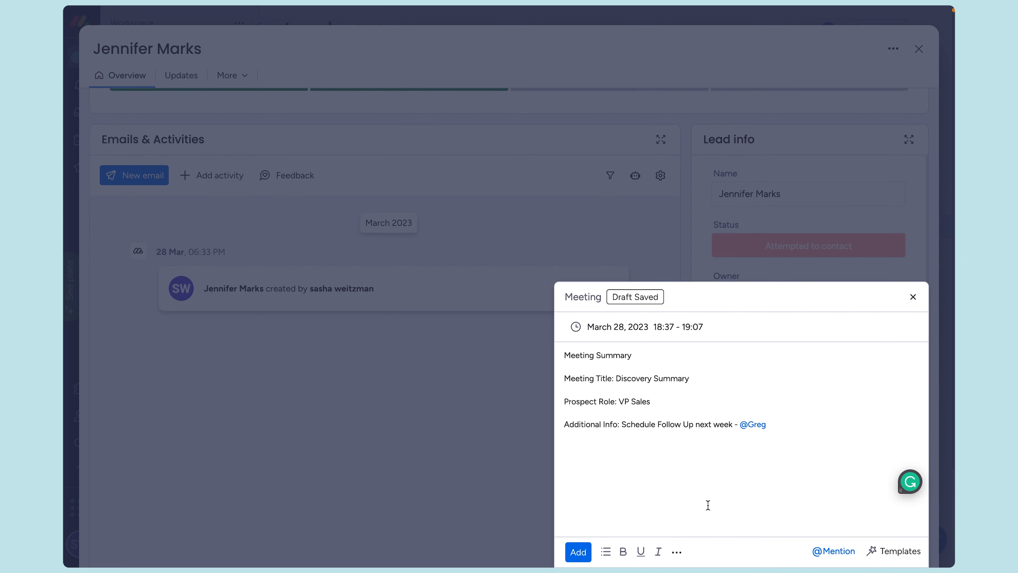
pyautogui.click(578, 551)
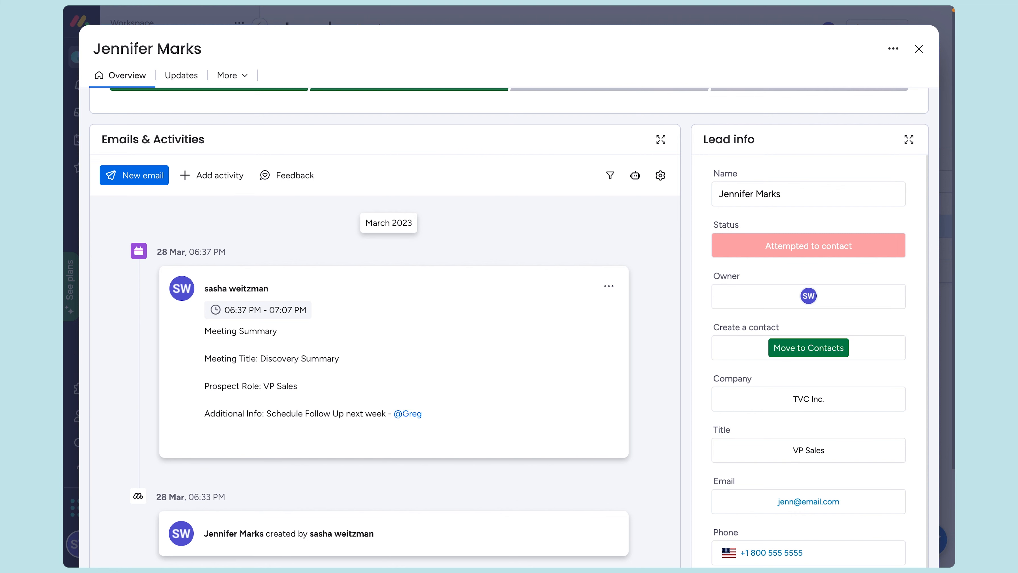
# Step: Send the lead an email built from the Follow Up template
pyautogui.click(116, 180)
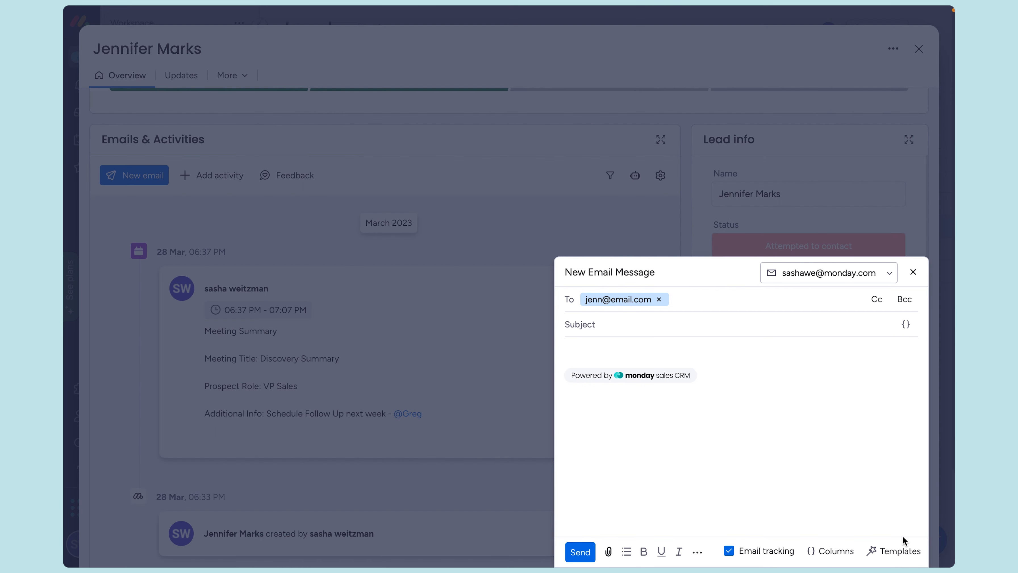
pyautogui.click(904, 559)
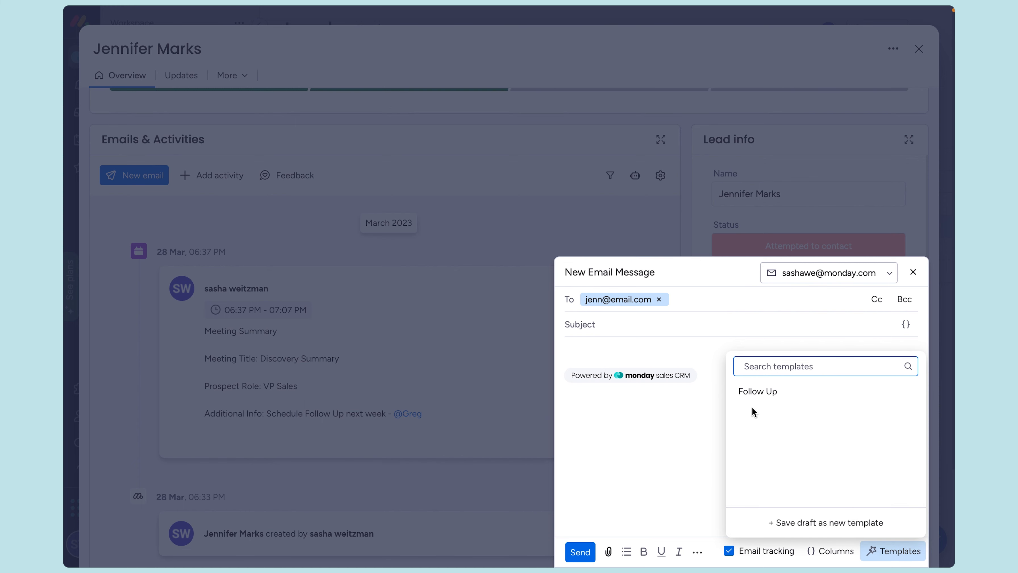
pyautogui.click(763, 392)
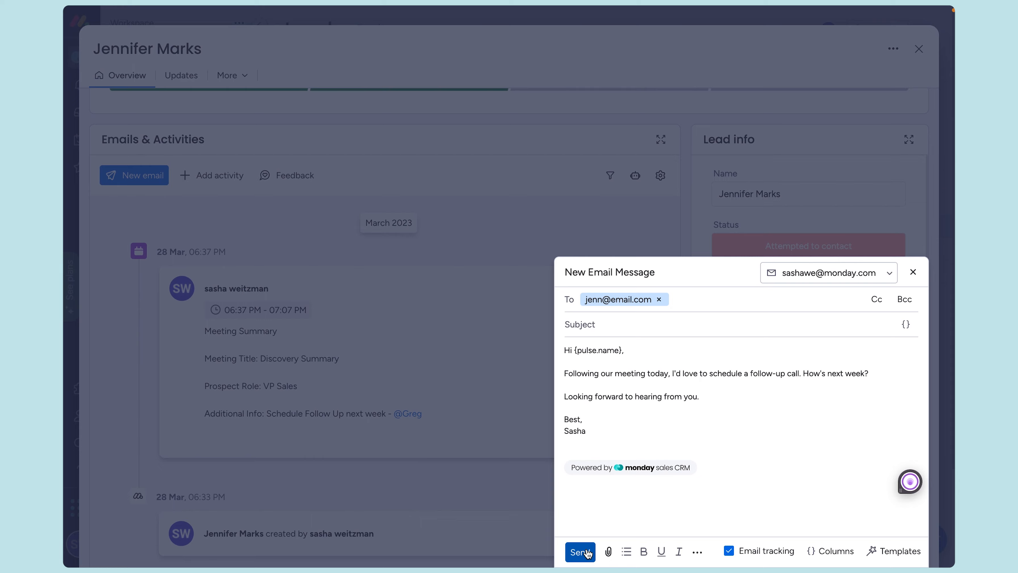
pyautogui.click(581, 551)
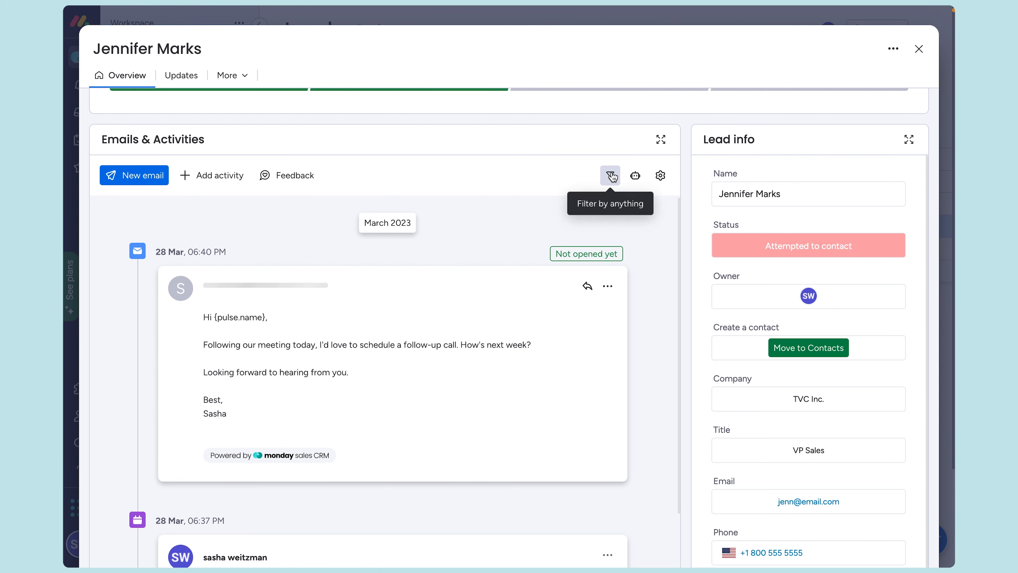
# Step: Browse the Emails & Activities automation recipes in the Integrations Center
pyautogui.click(639, 179)
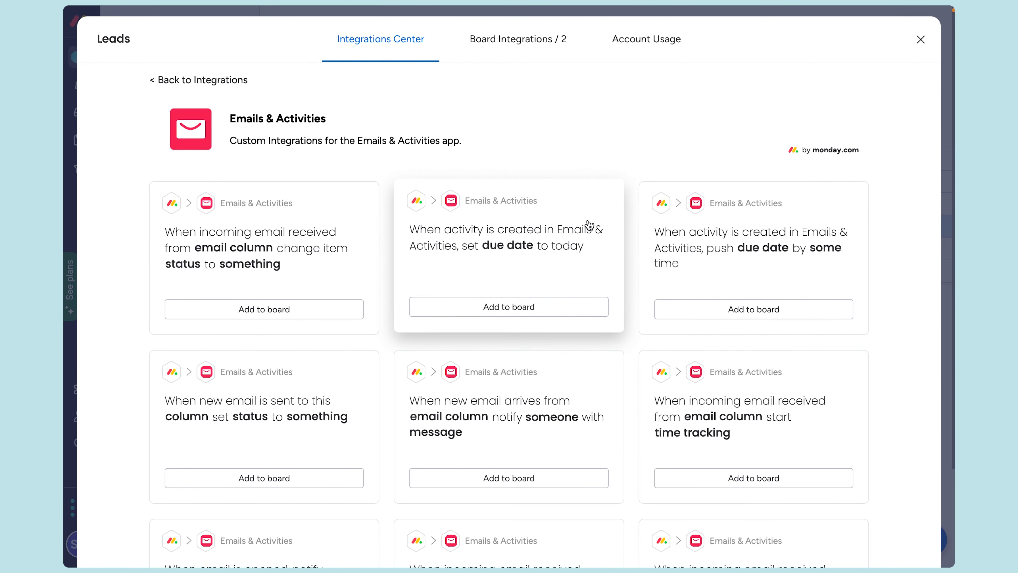
pyautogui.scroll(-3, 589, 225)
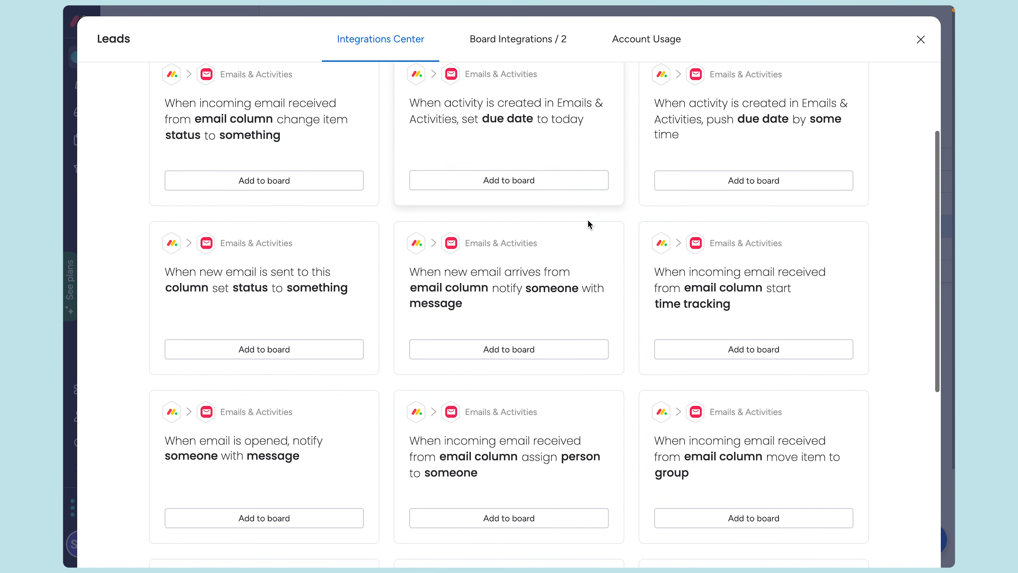
pyautogui.scroll(-7, 587, 220)
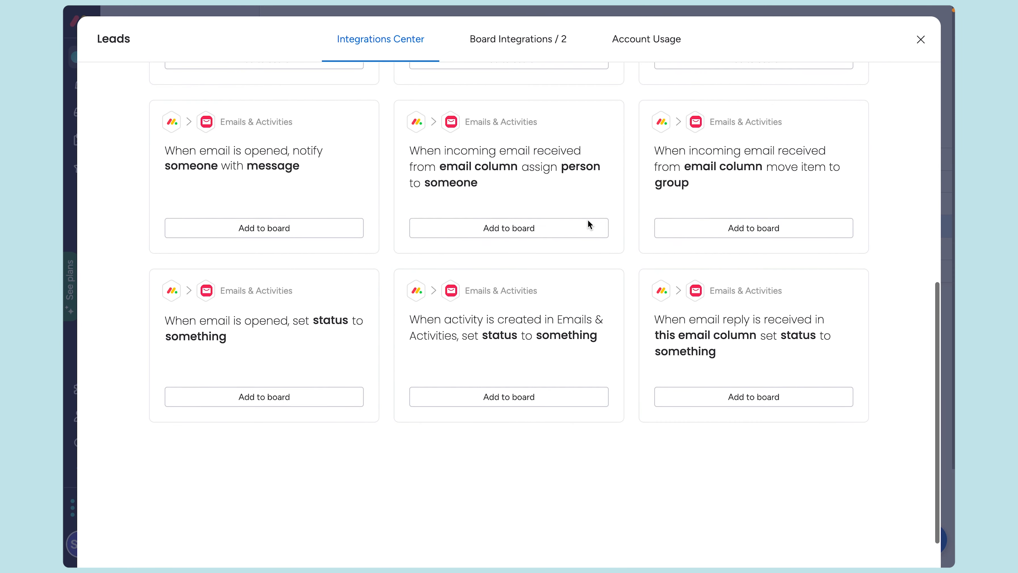
pyautogui.scroll(-1, 588, 220)
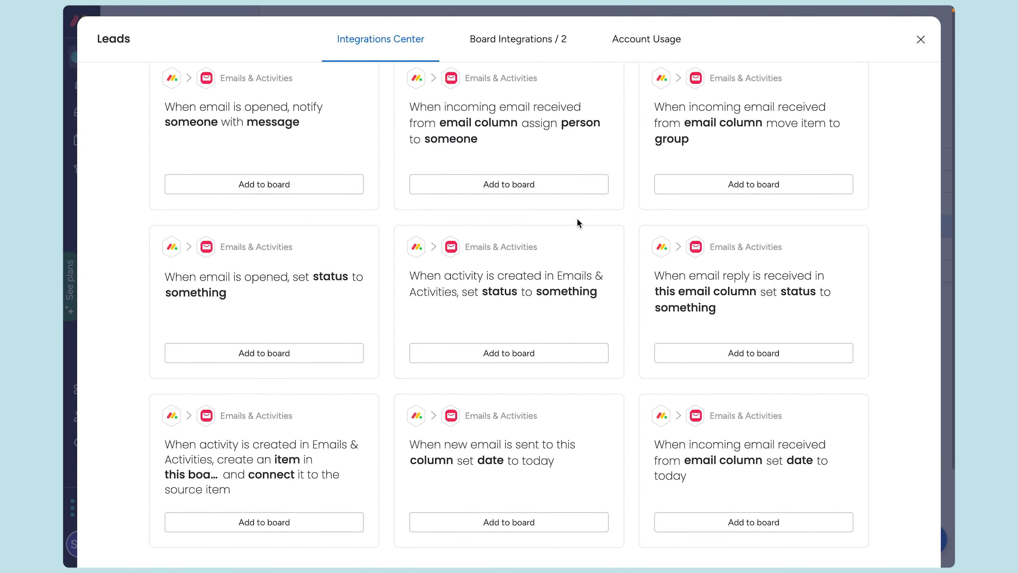
pyautogui.scroll(10, 576, 218)
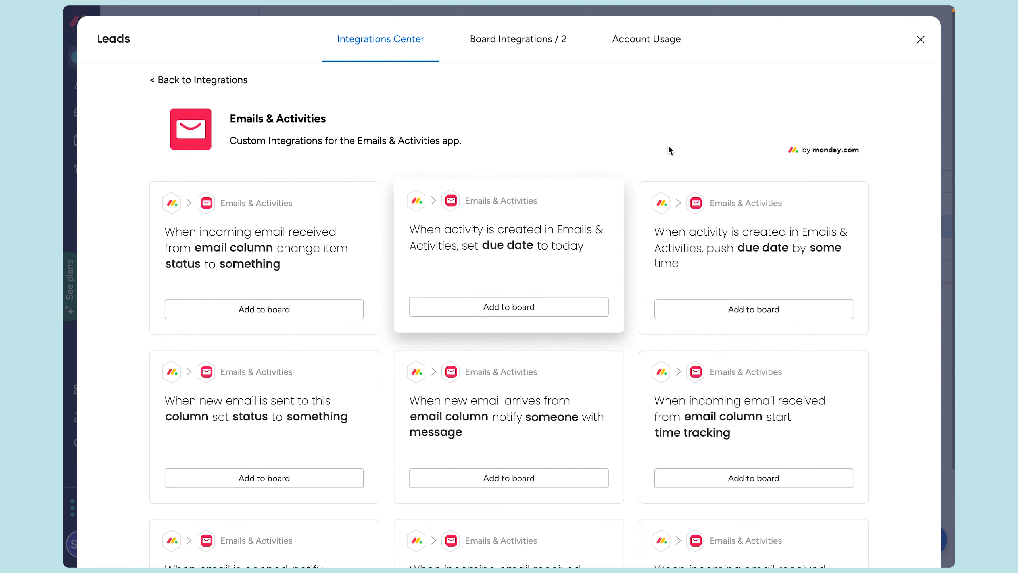
# Step: Set the TVC Inc. lead's status to Qualified and move it to Contacts
pyautogui.click(920, 39)
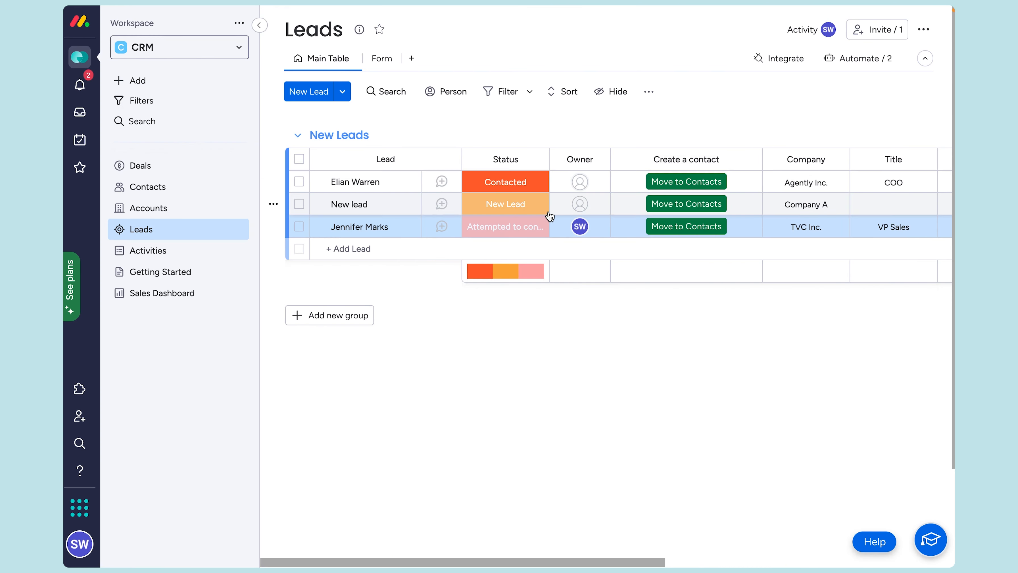
pyautogui.click(494, 227)
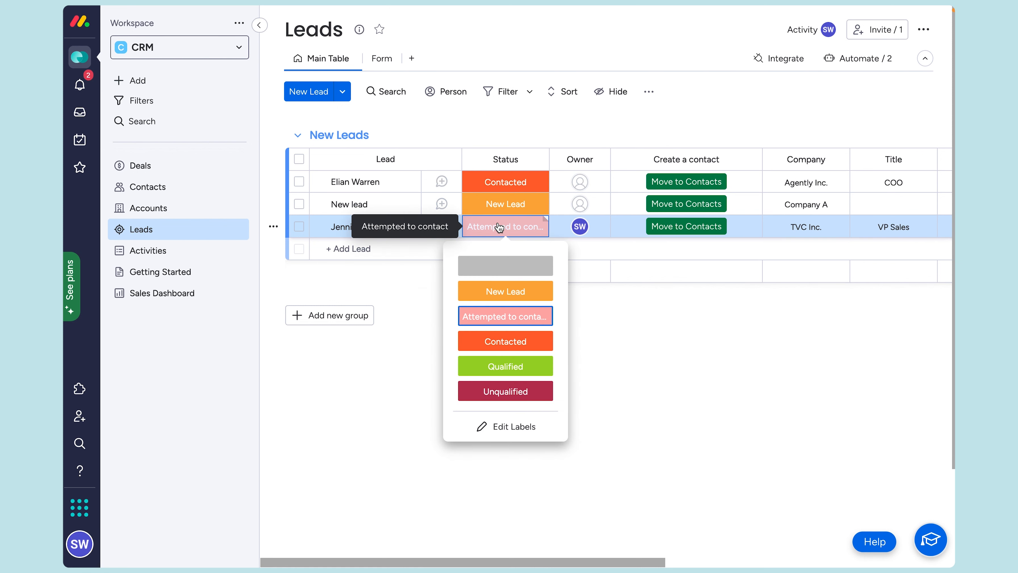
pyautogui.click(510, 371)
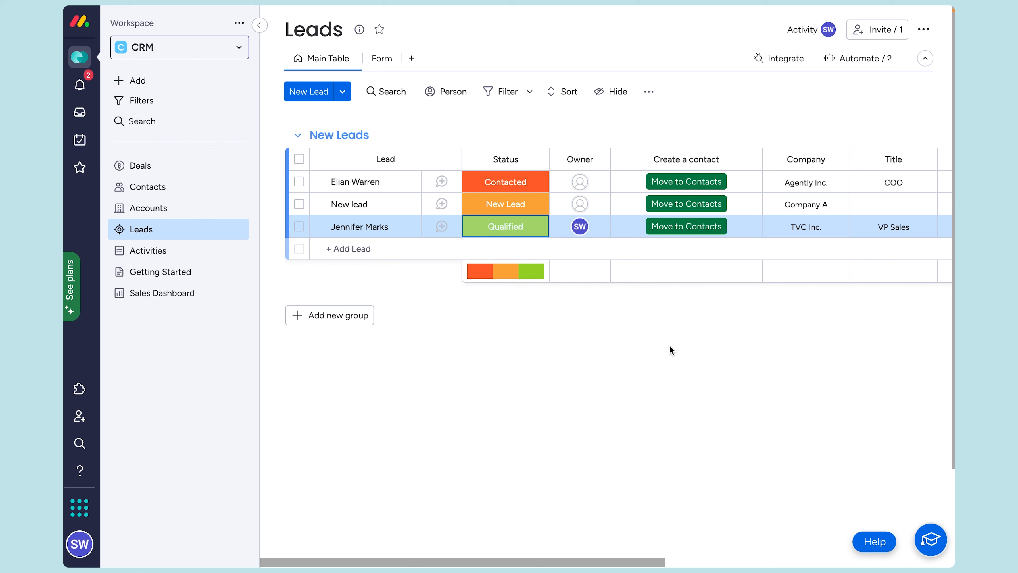
pyautogui.click(690, 228)
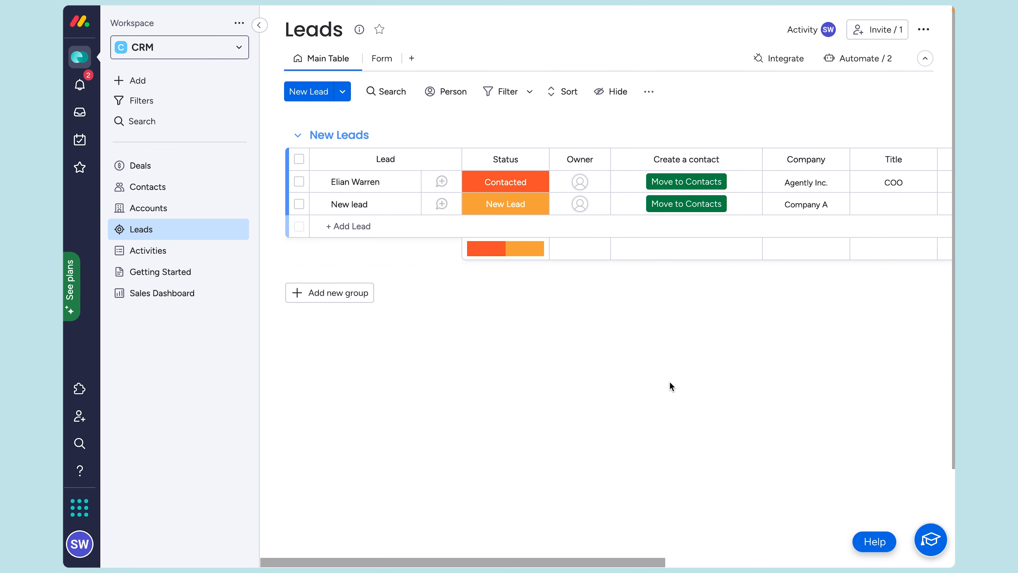
# Step: Go to the Contacts board and review the converted VP Sales contact's item card
pyautogui.click(163, 187)
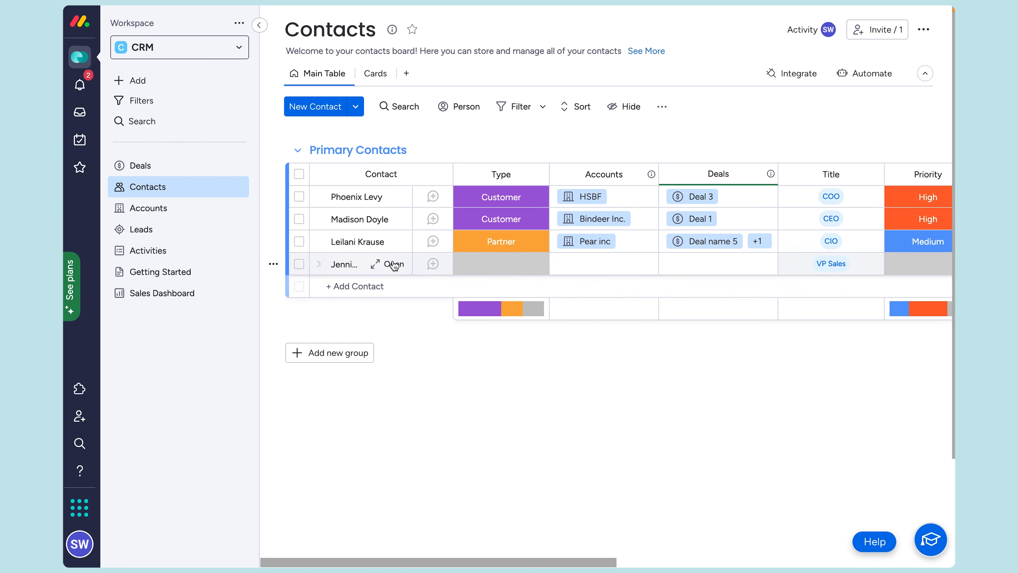
pyautogui.click(432, 264)
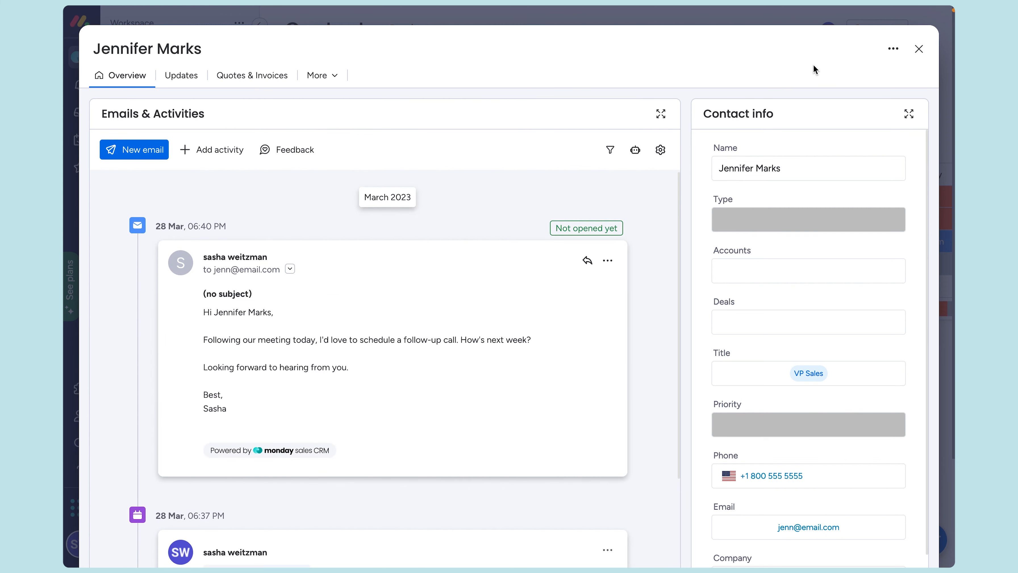
pyautogui.click(918, 48)
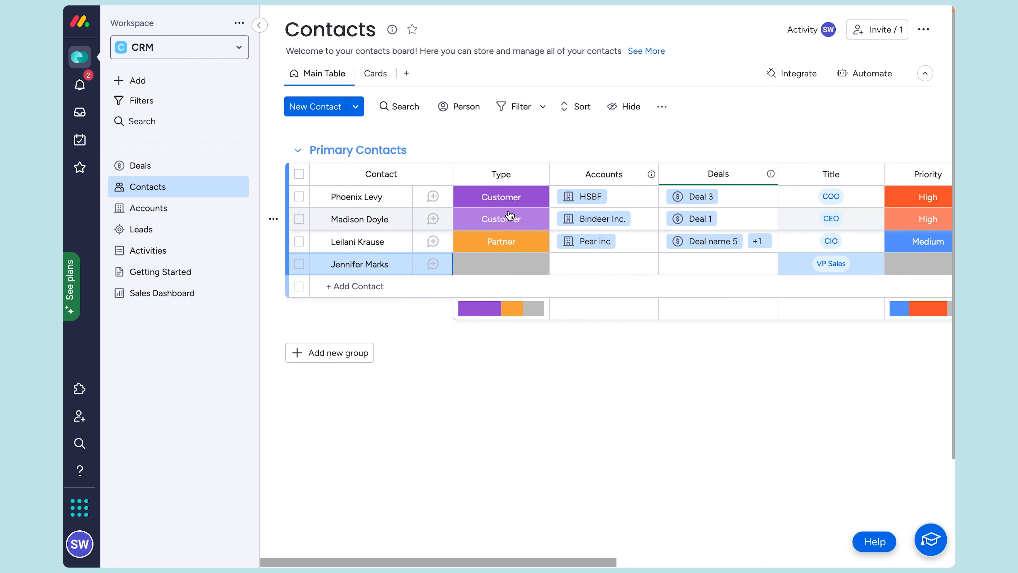
pyautogui.click(355, 107)
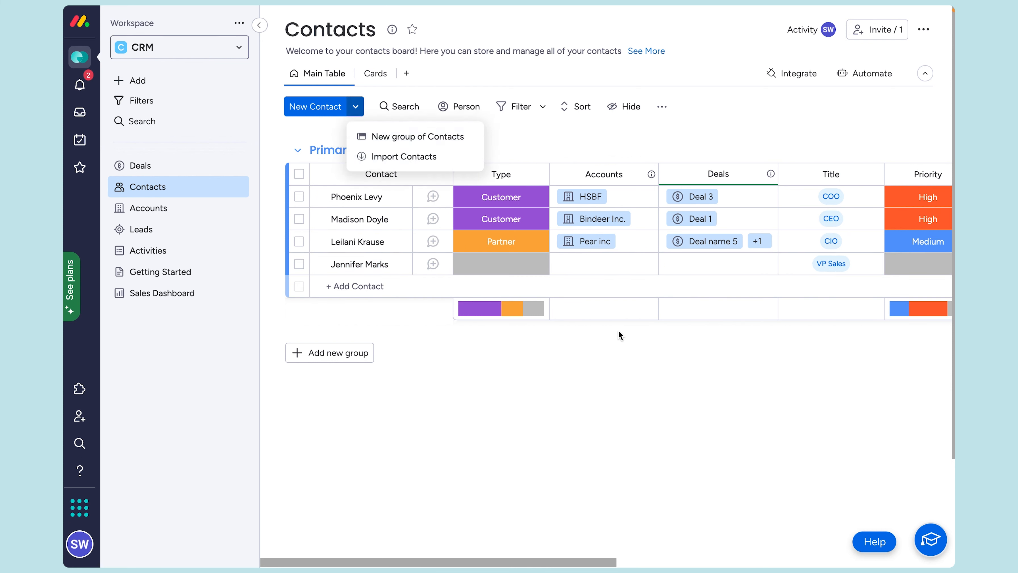
pyautogui.click(608, 357)
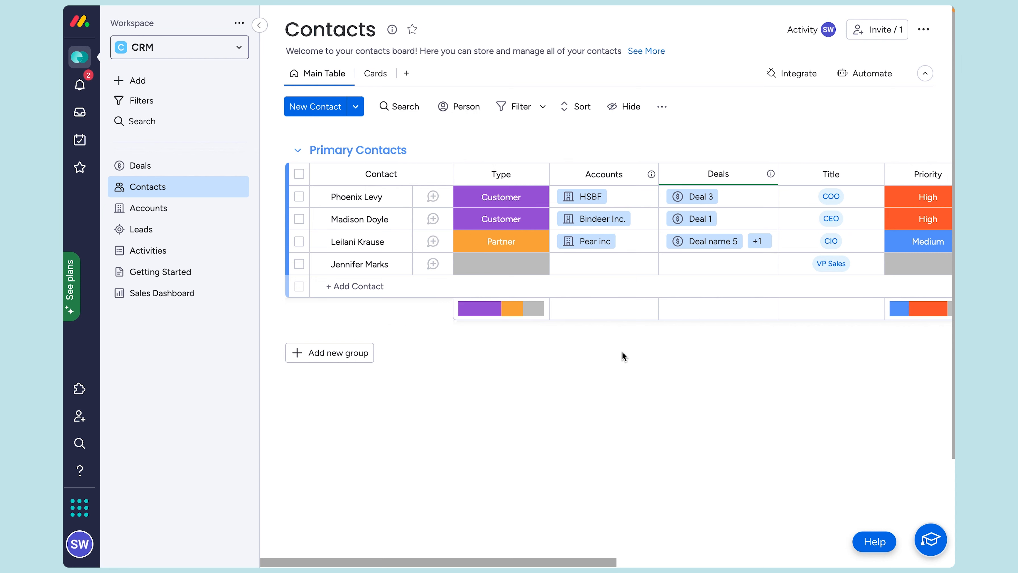
pyautogui.hscroll(3, 690, 336)
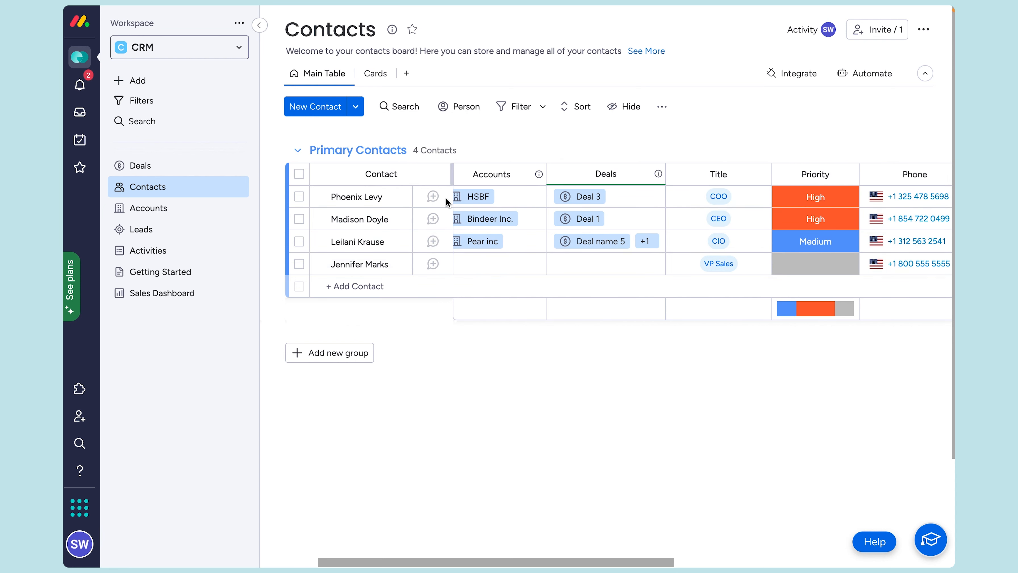
pyautogui.hscroll(-2, 569, 257)
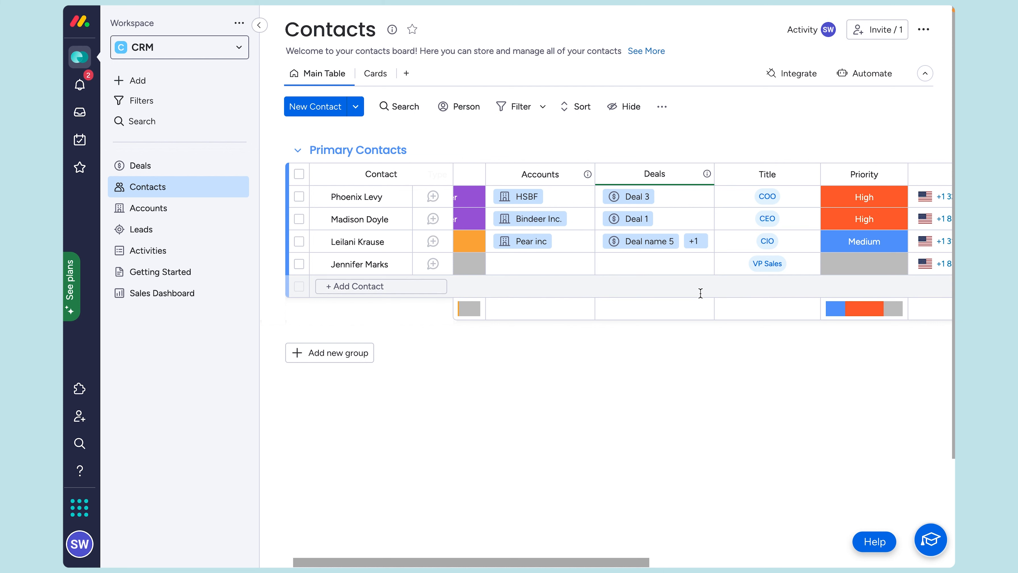
pyautogui.moveTo(387, 244)
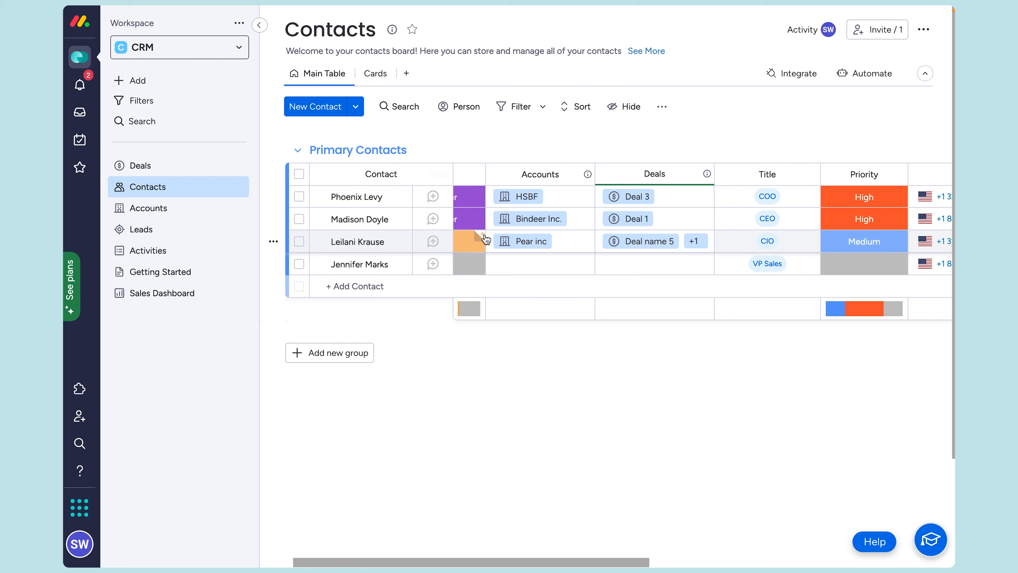
pyautogui.moveTo(490, 237)
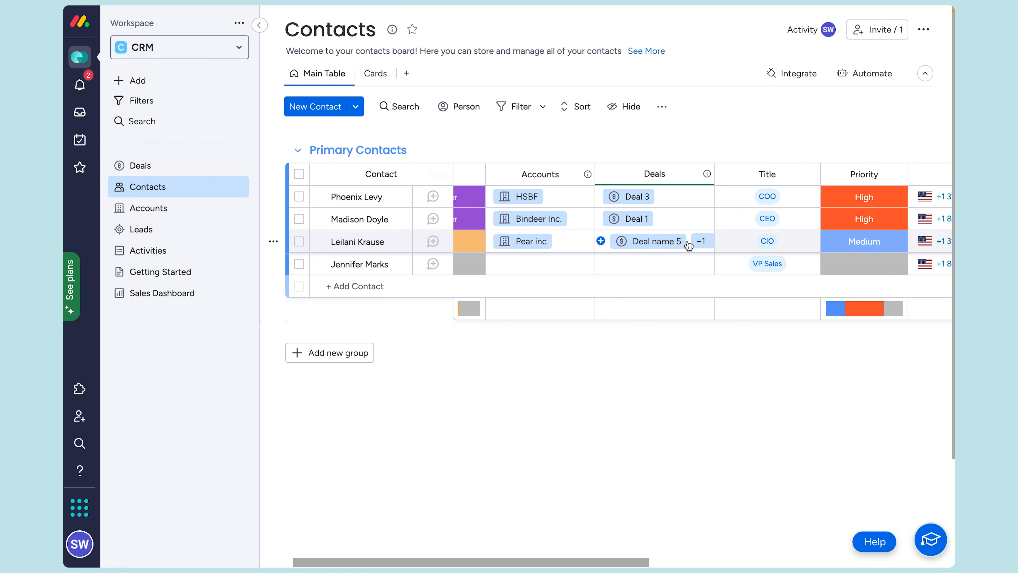
# Step: Open the Pear inc account from the contact row, then the Accounts board
pyautogui.click(529, 244)
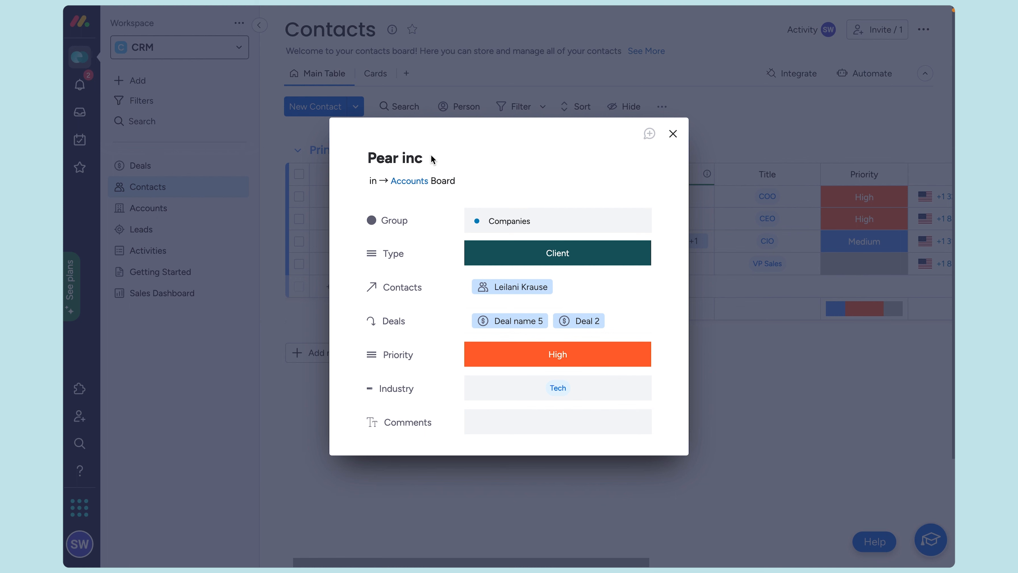
pyautogui.click(410, 180)
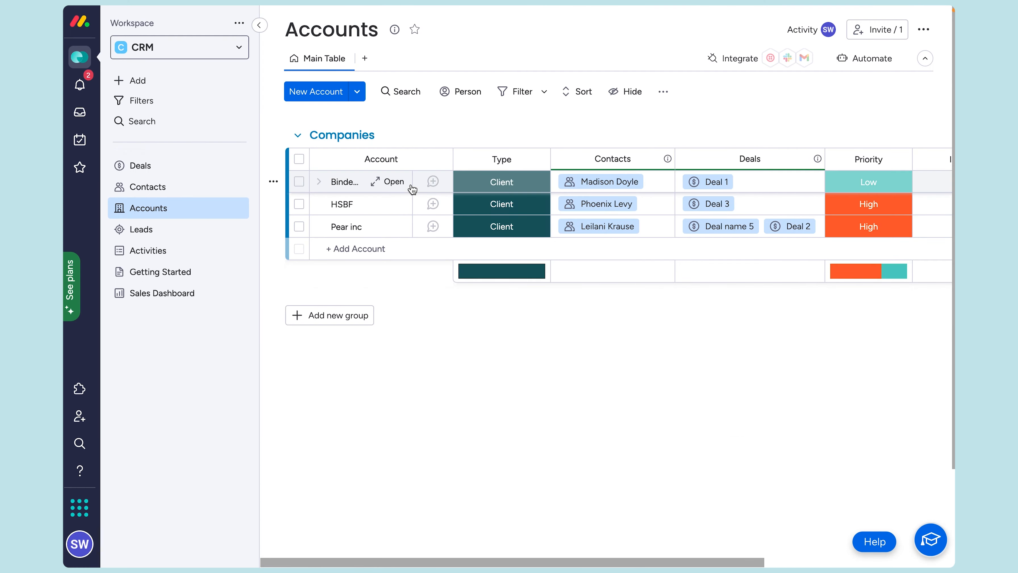
# Step: Review the Accounts table columns, then switch to the Contacts board's Primary Contacts list
pyautogui.hscroll(5, 489, 203)
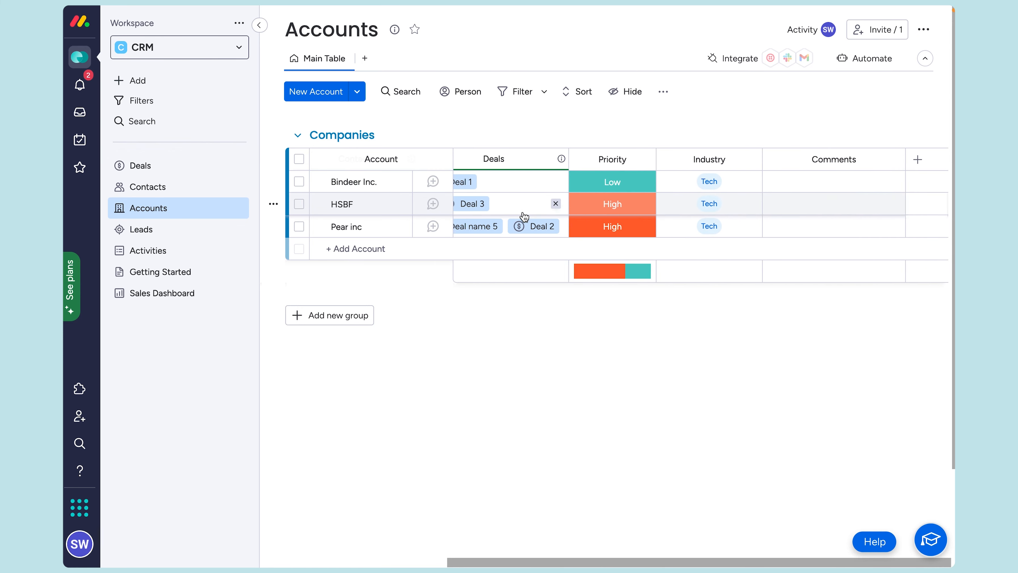
pyautogui.hscroll(-5, 524, 217)
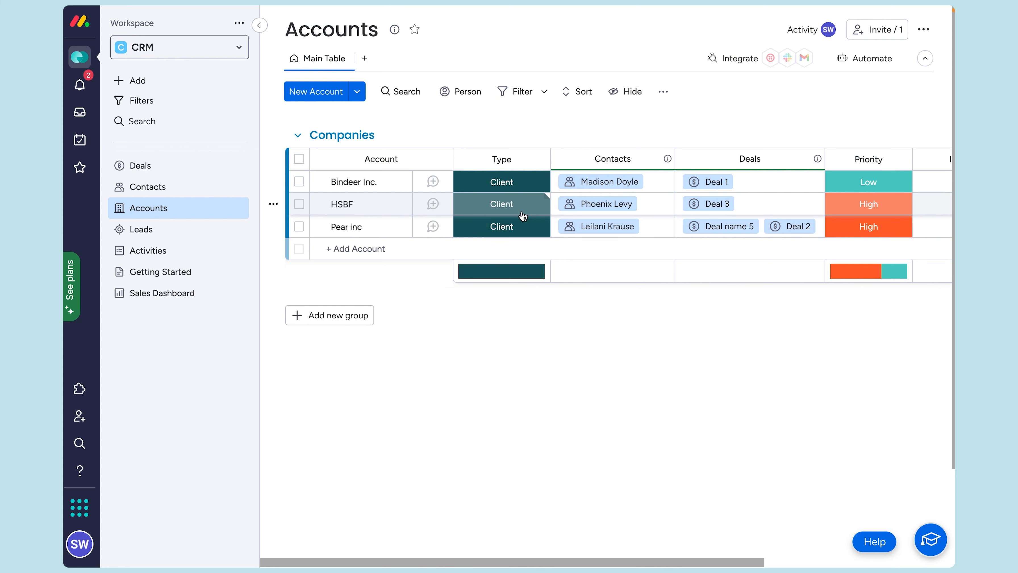
pyautogui.click(168, 186)
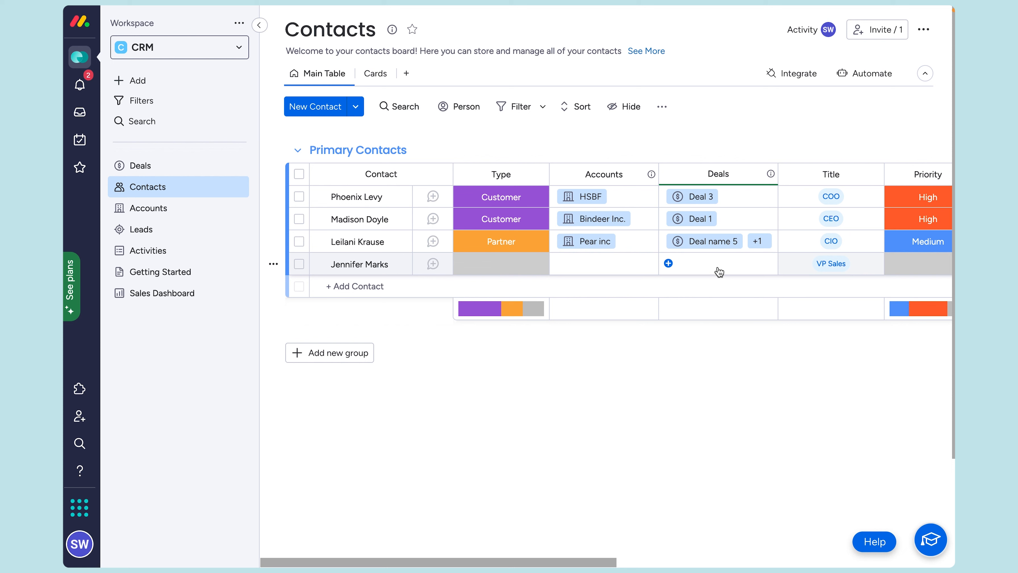
# Step: Link the last (VP Sales) contact to a new account named TVC Inc
pyautogui.click(559, 264)
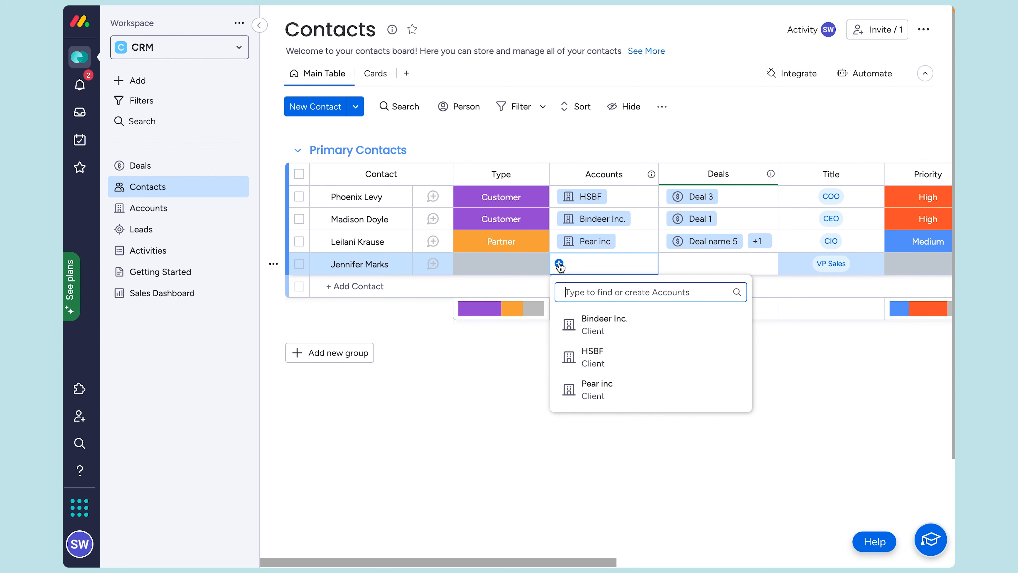
pyautogui.write('TVC Inc.')
pyautogui.click(601, 324)
# Step: Create a new deal, TVC Deal, and link it to the same contact
pyautogui.click(669, 263)
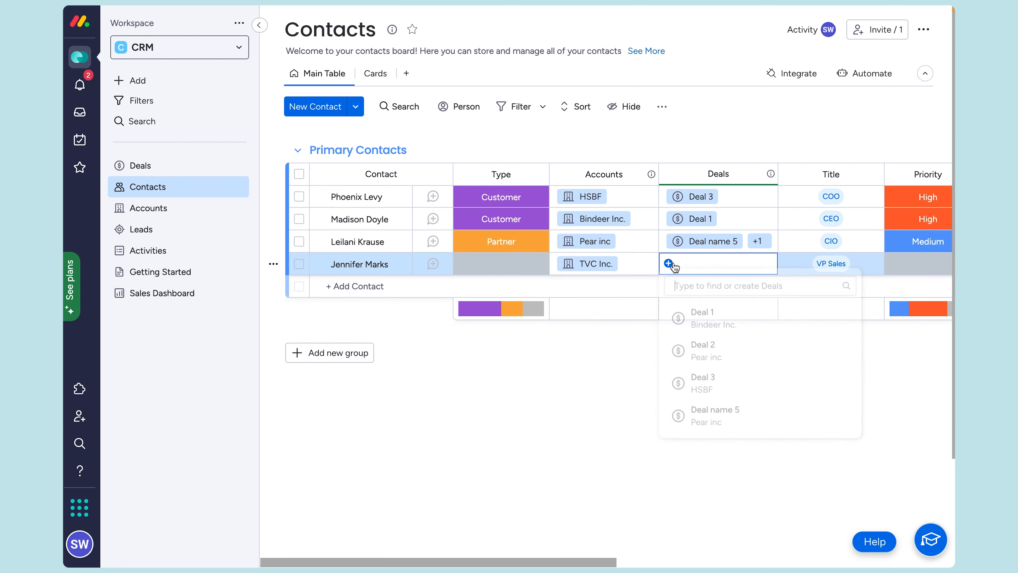
pyautogui.write('TVC Deal')
pyautogui.click(764, 332)
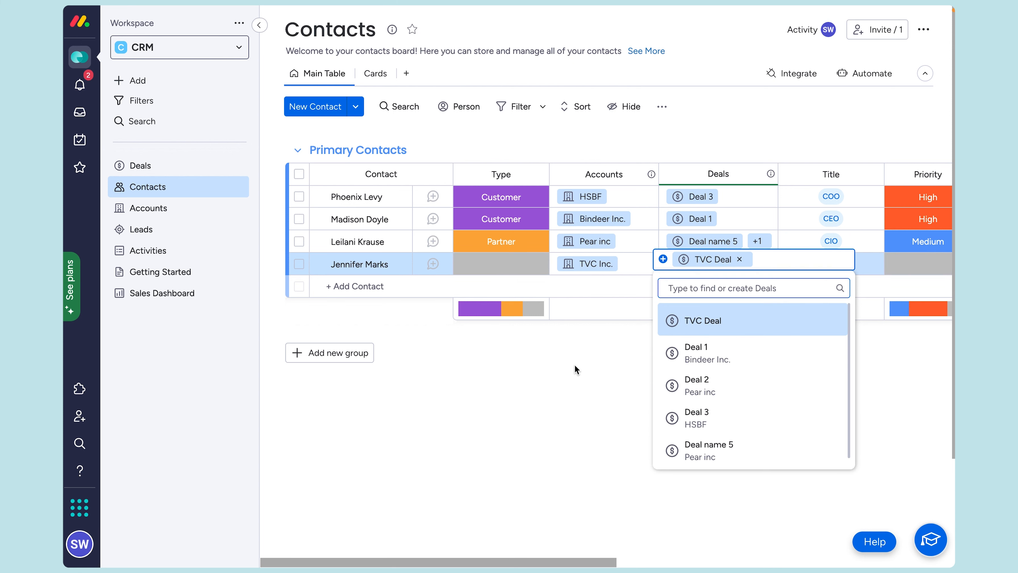
pyautogui.click(574, 371)
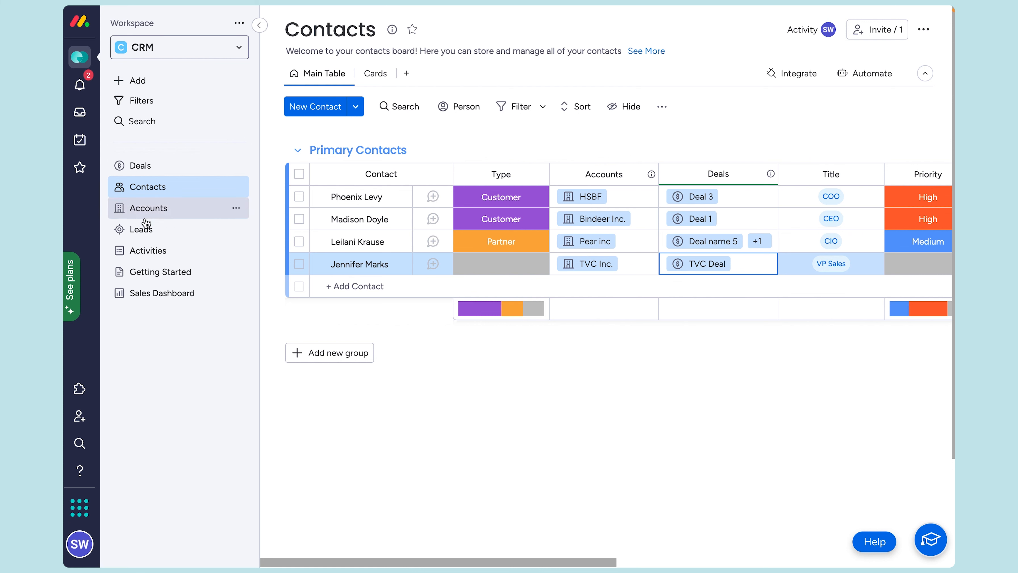
# Step: On the Deals board, make the signed-in user TVC Deal's owner
pyautogui.click(151, 168)
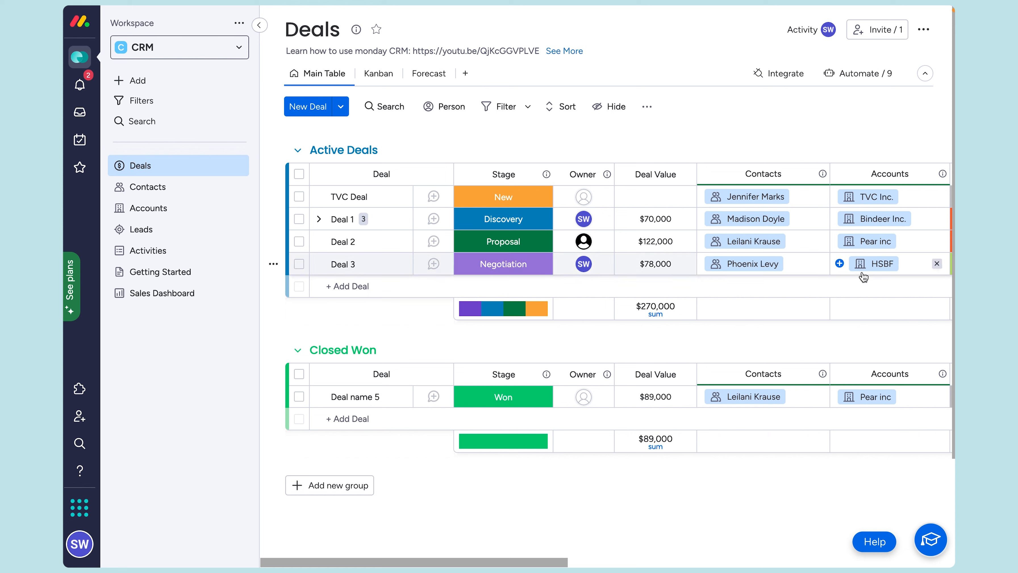
pyautogui.click(589, 196)
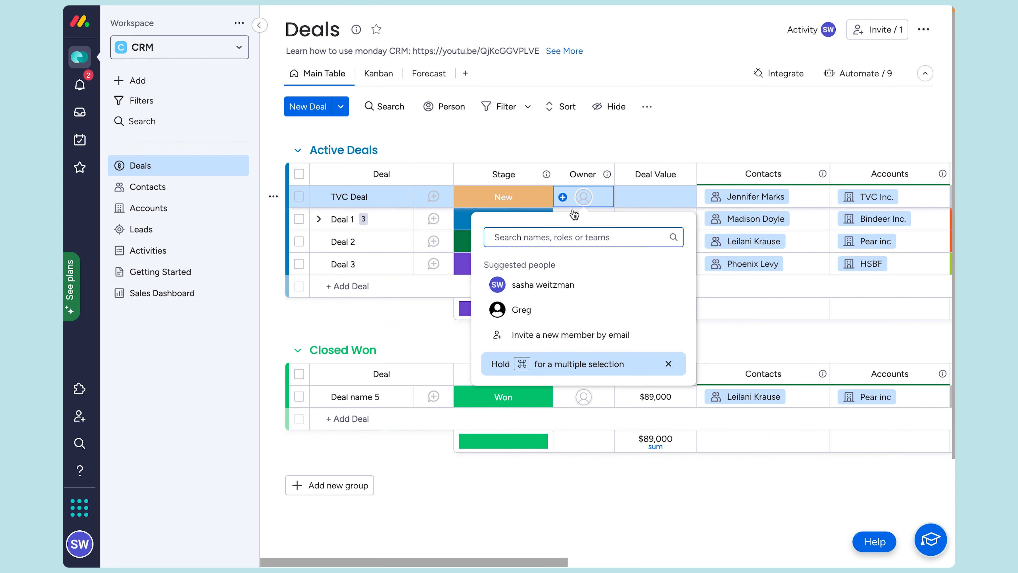
pyautogui.click(545, 285)
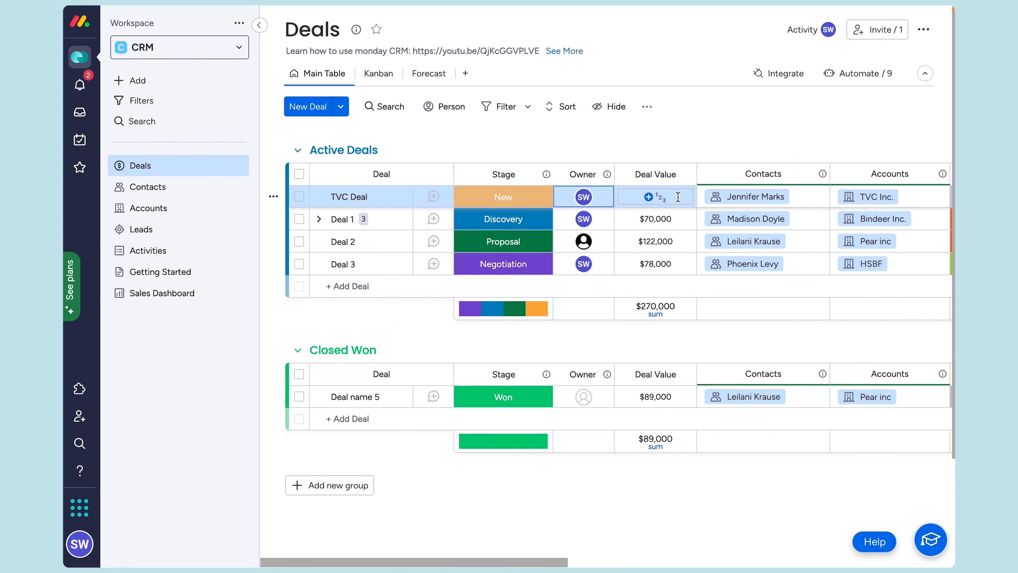
# Step: Set TVC Deal's deal value to $80,000, bringing Active Deals to $350,000
pyautogui.click(668, 199)
pyautogui.write('8')
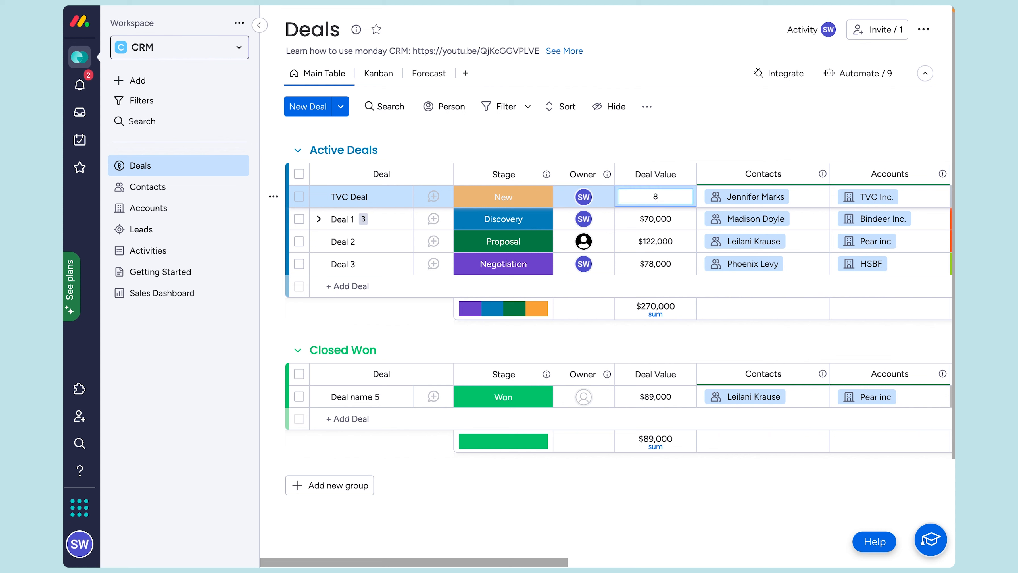
pyautogui.write('0000')
pyautogui.press('Return')
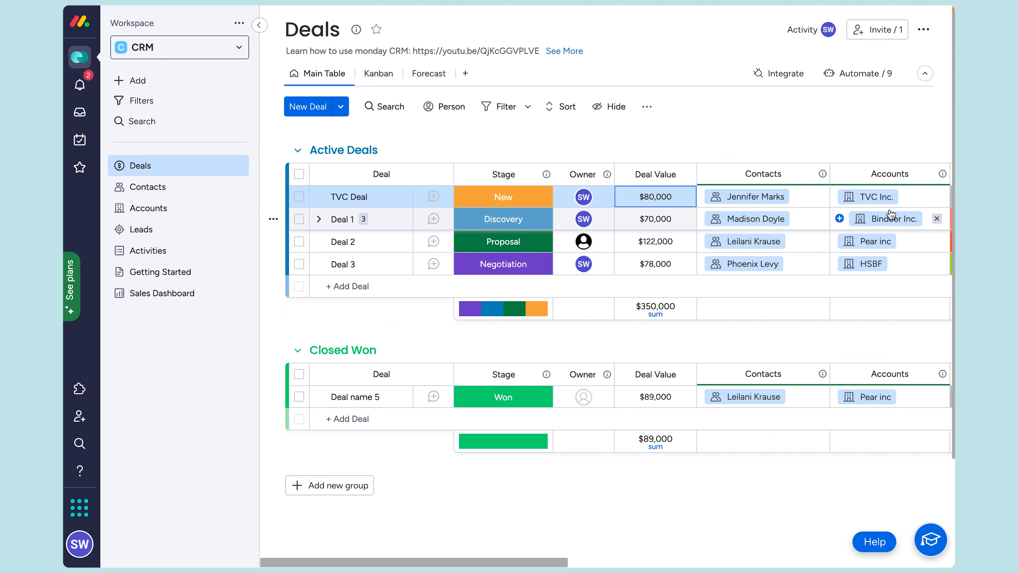
# Step: Set TVC Deal's expected close date to April 16, 2023
pyautogui.hscroll(3, 890, 213)
pyautogui.scroll(-2, 889, 208)
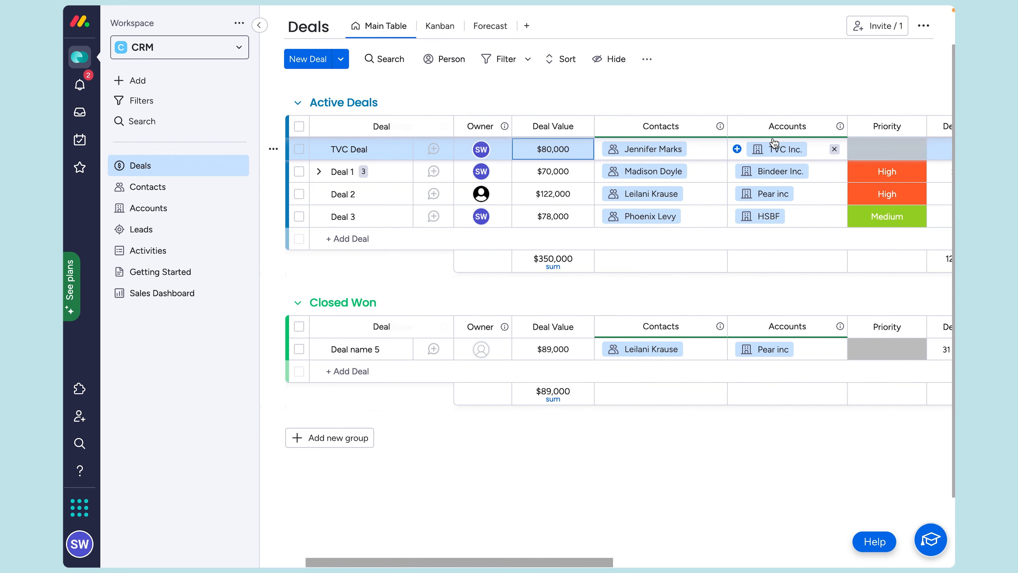
pyautogui.hscroll(6, 774, 143)
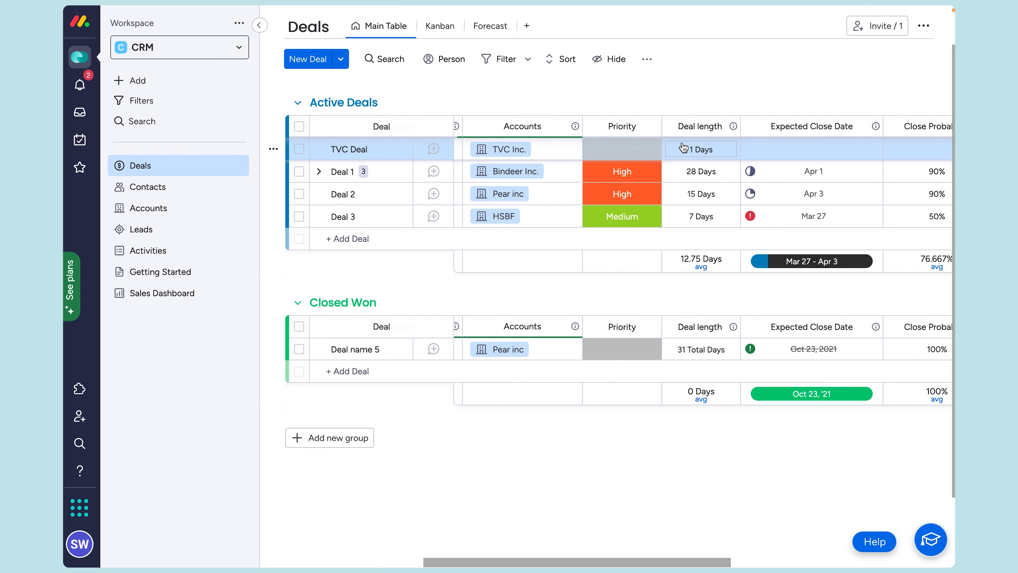
pyautogui.hscroll(5, 683, 148)
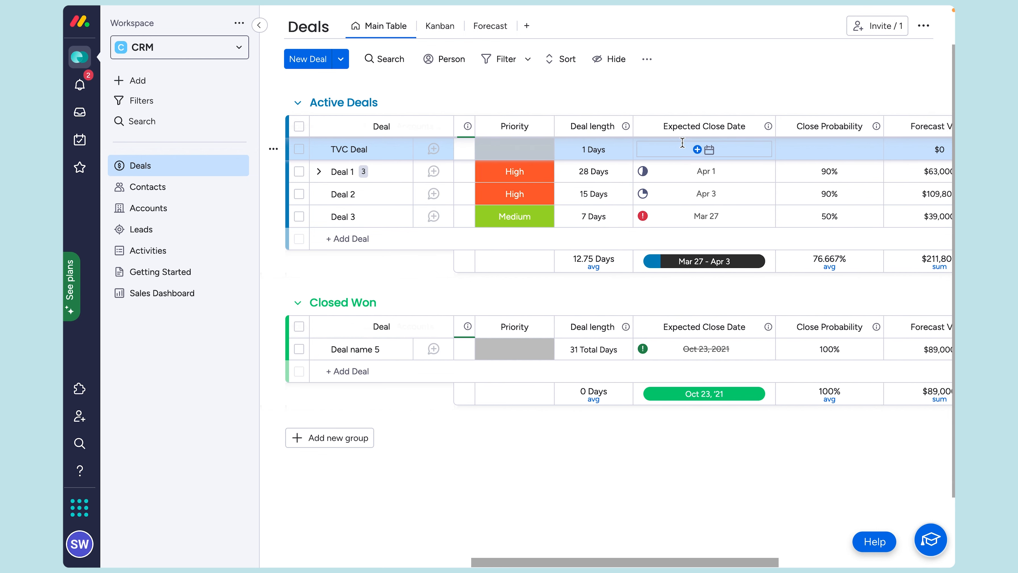
pyautogui.hscroll(3, 682, 142)
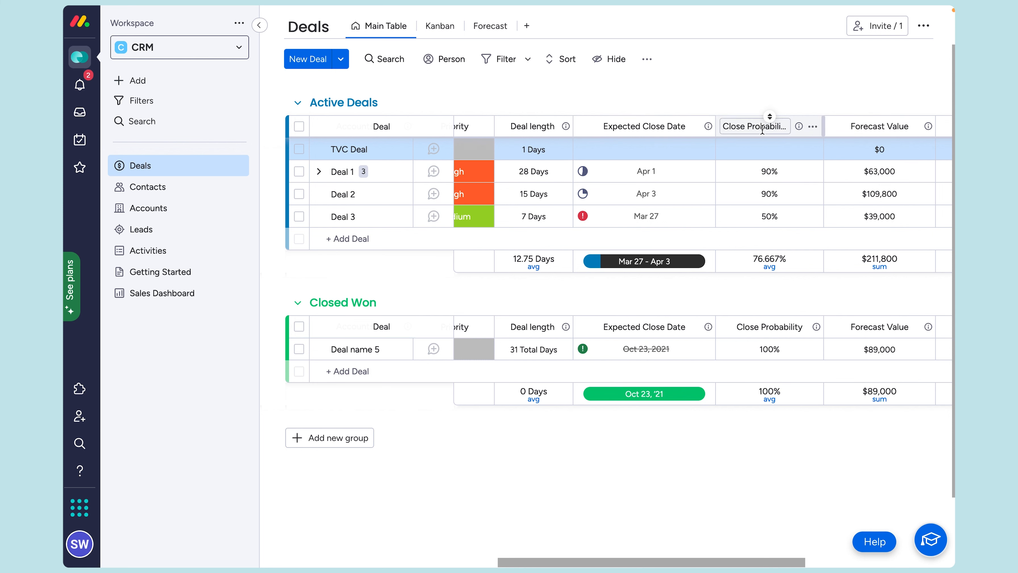
pyautogui.click(654, 152)
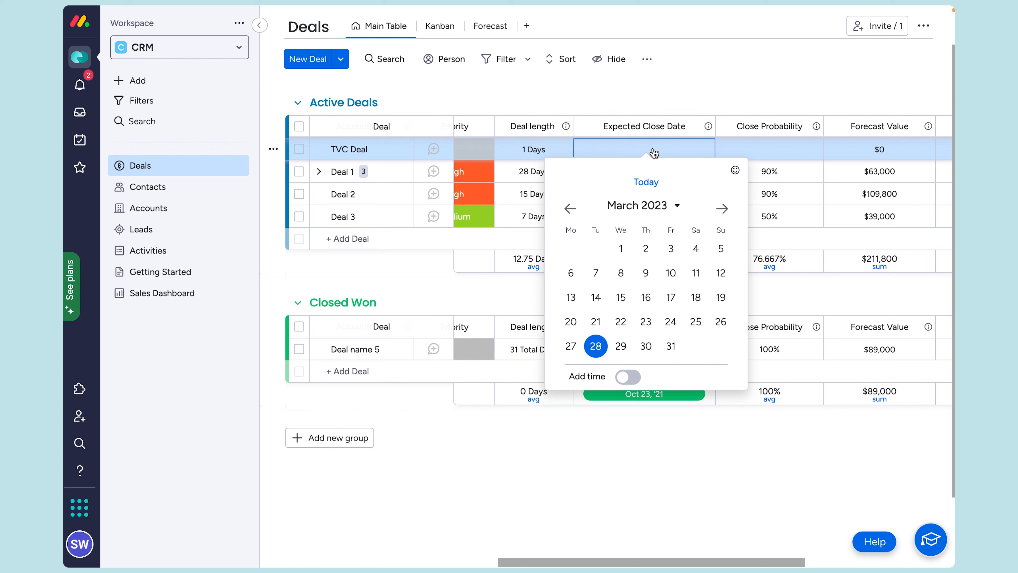
pyautogui.click(722, 208)
pyautogui.click(721, 298)
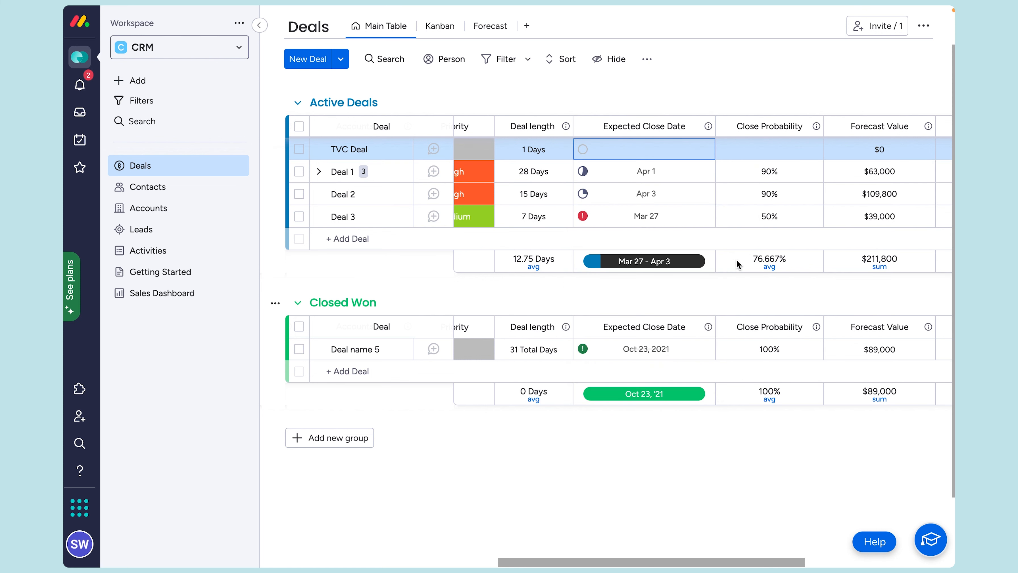
# Step: Give TVC Deal a 92% close probability, yielding a $73,600 forecast
pyautogui.click(767, 145)
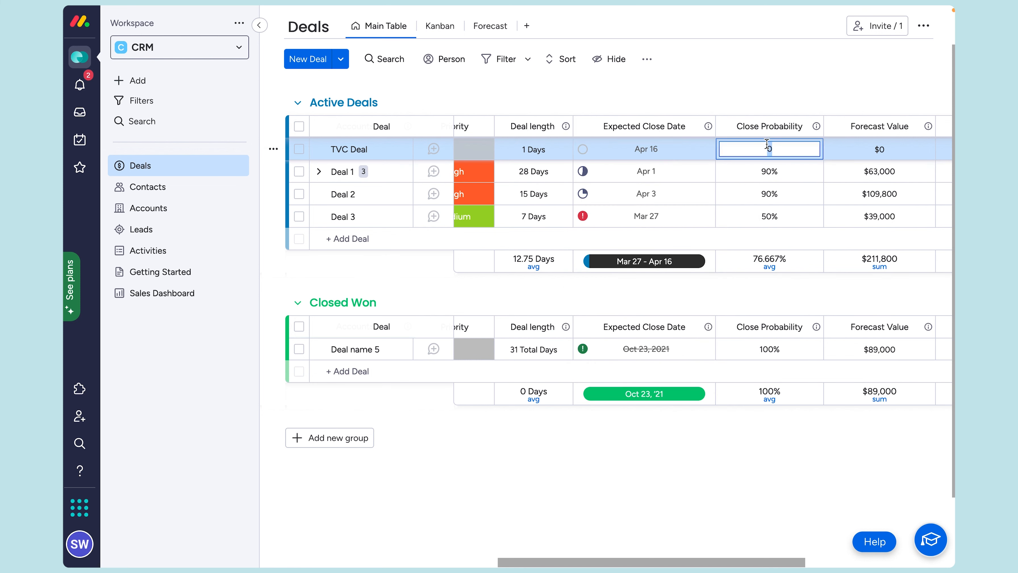
pyautogui.write('92')
pyautogui.press('Return')
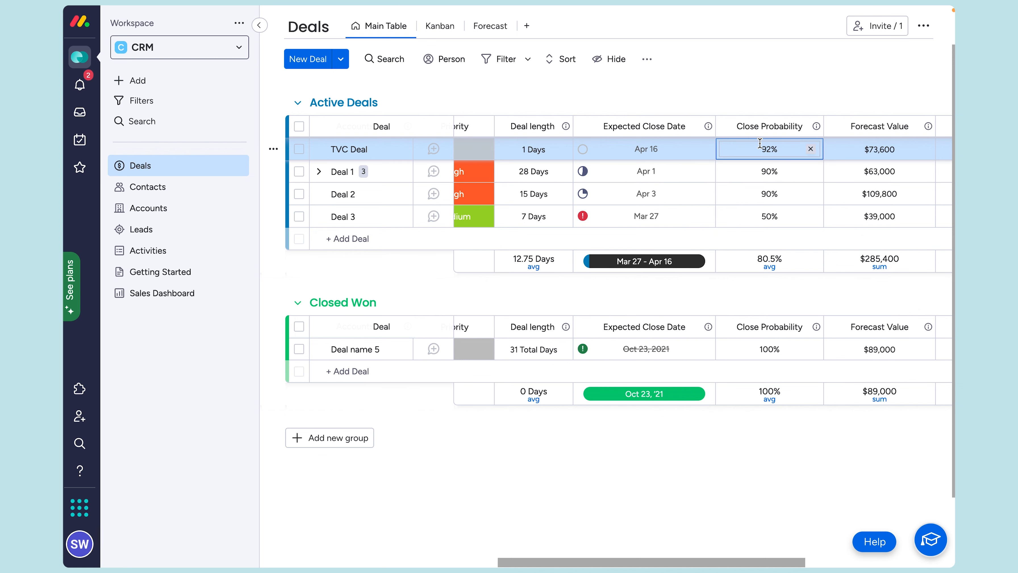
pyautogui.hscroll(5, 760, 144)
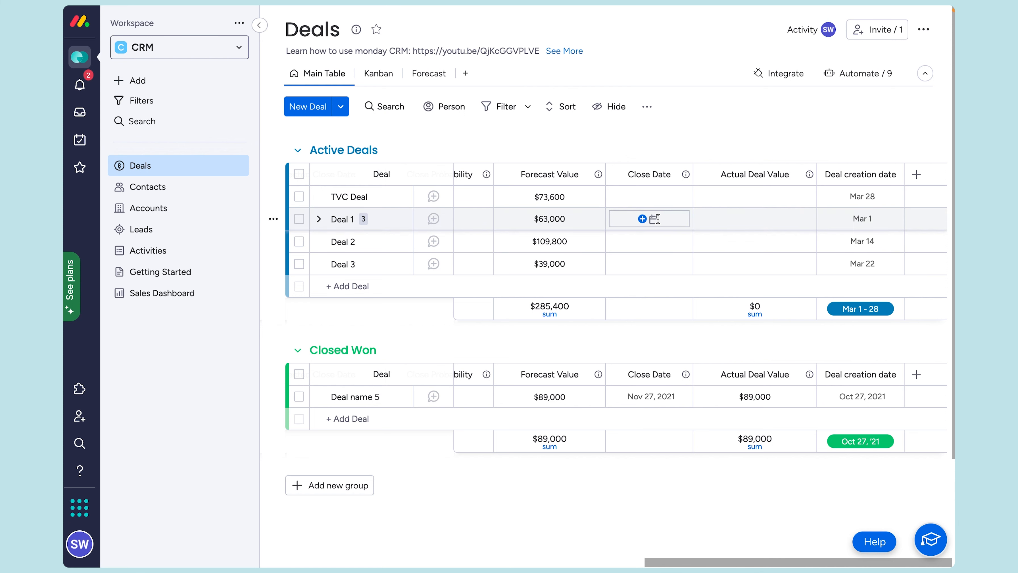
# Step: Change TVC Deal's stage to Won so it moves into Closed Won
pyautogui.hscroll(-10, 651, 217)
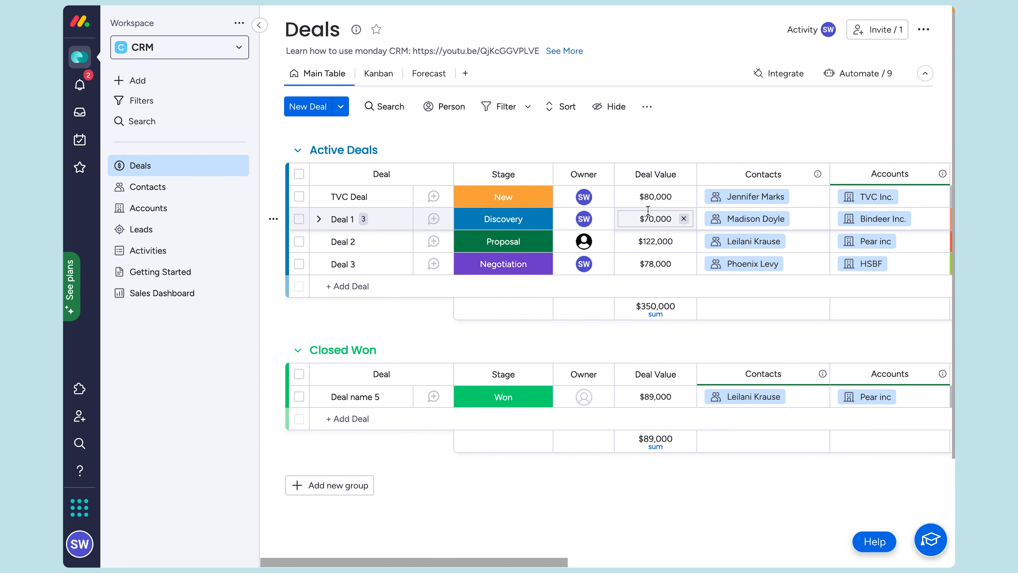
pyautogui.click(504, 197)
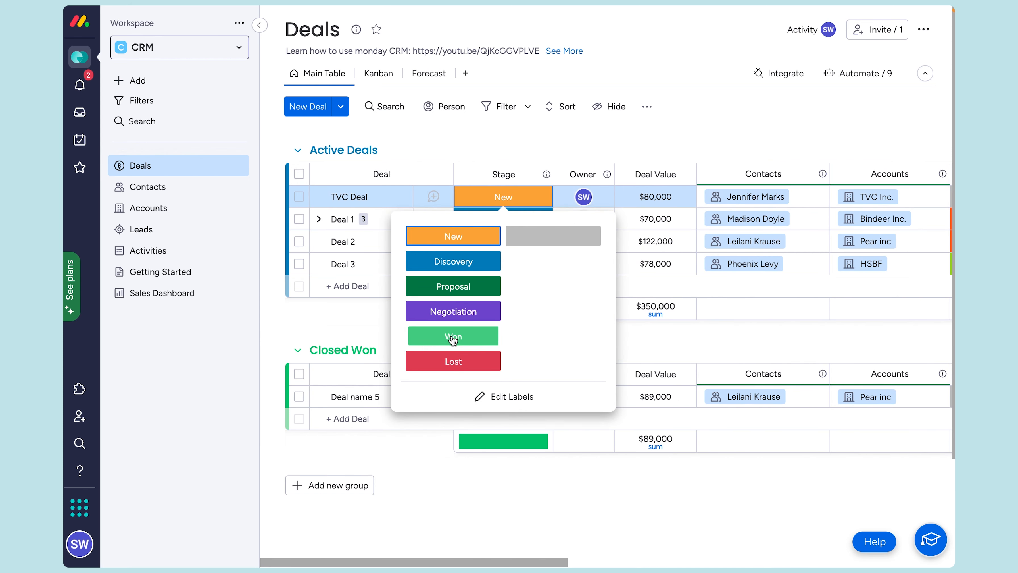
pyautogui.click(457, 311)
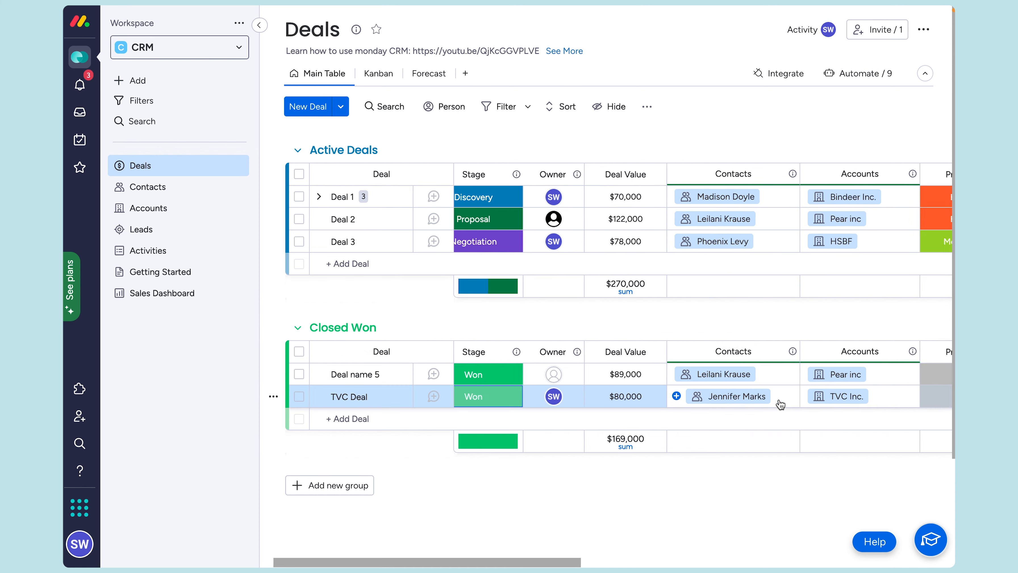
pyautogui.hscroll(10, 779, 401)
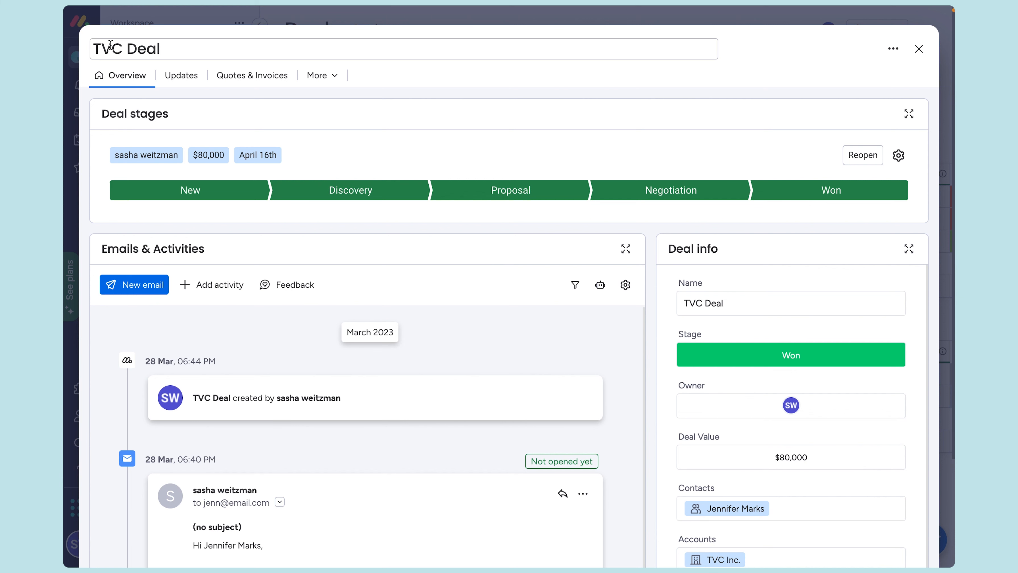
# Step: Browse TVC Deal's quotes and invoices and the customer company name column options
pyautogui.click(251, 80)
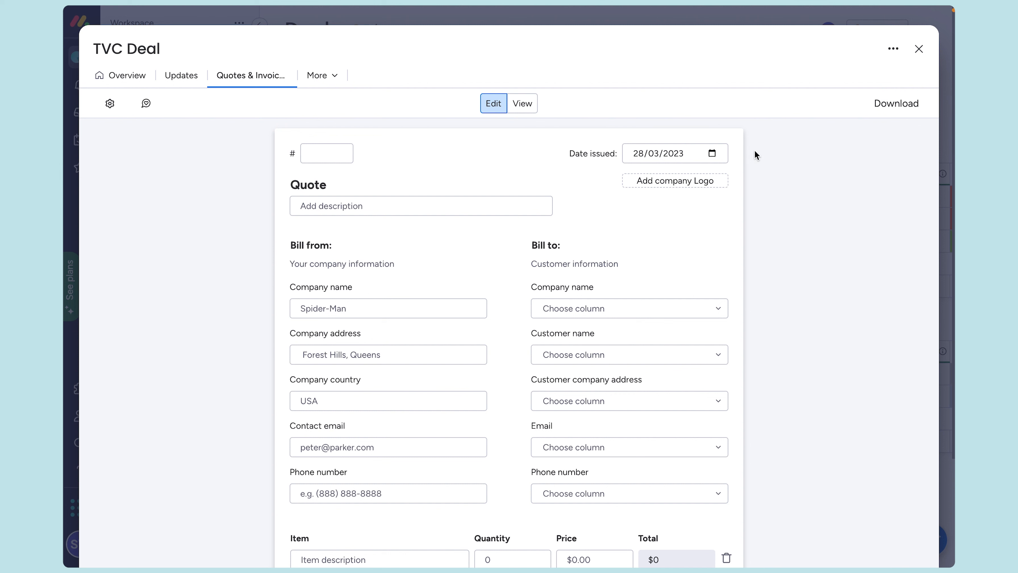
pyautogui.scroll(-2, 751, 151)
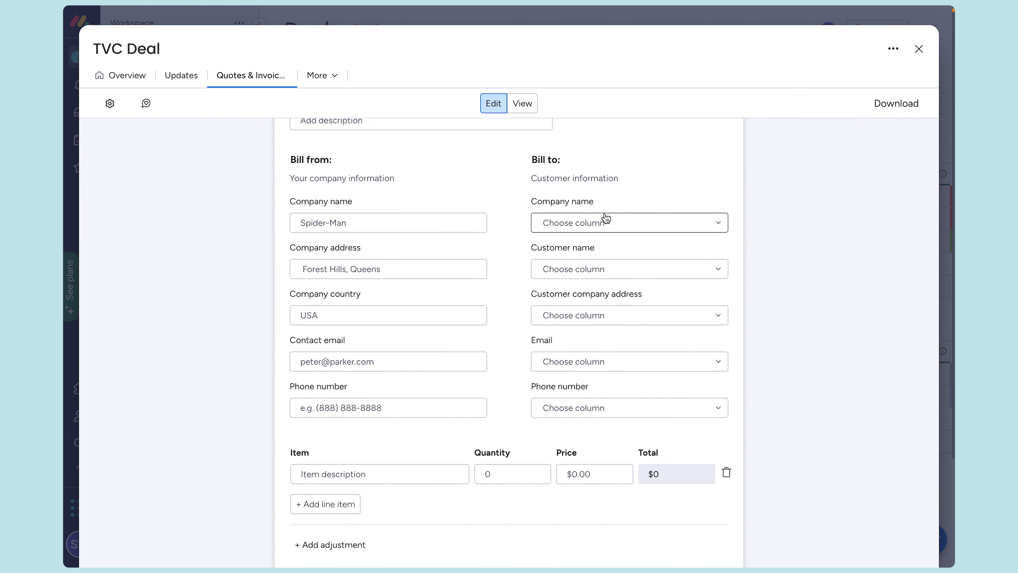
pyautogui.click(606, 223)
pyautogui.scroll(-3, 645, 298)
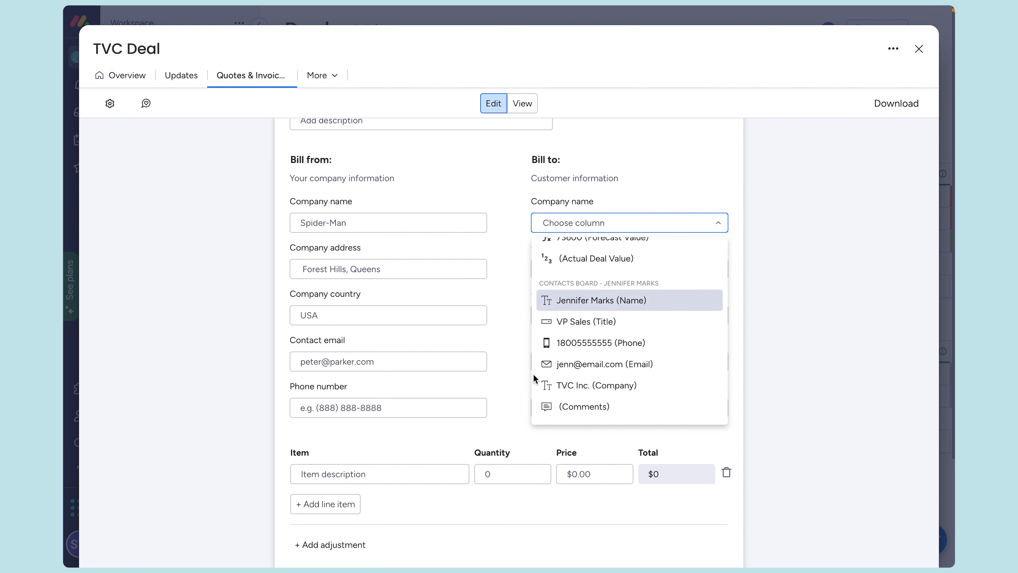
pyautogui.click(804, 238)
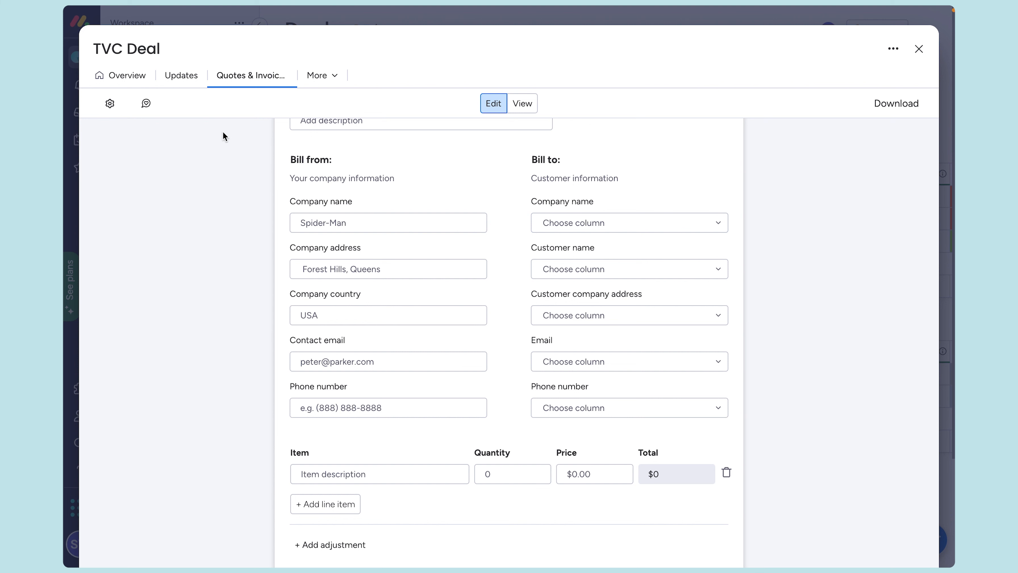
# Step: Check the quote's currency and tax settings, then close the TVC Deal item
pyautogui.click(110, 104)
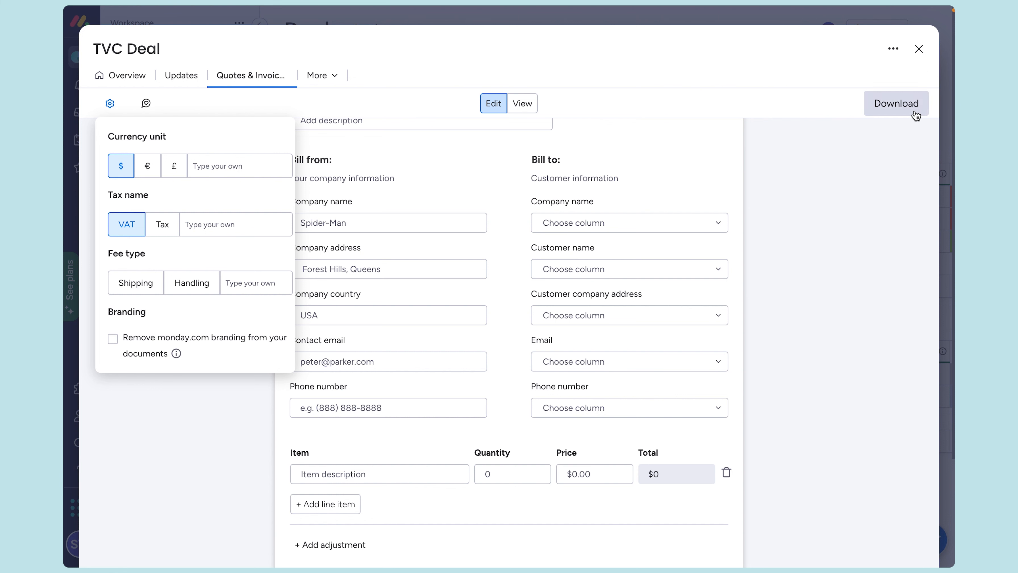
pyautogui.scroll(3, 845, 141)
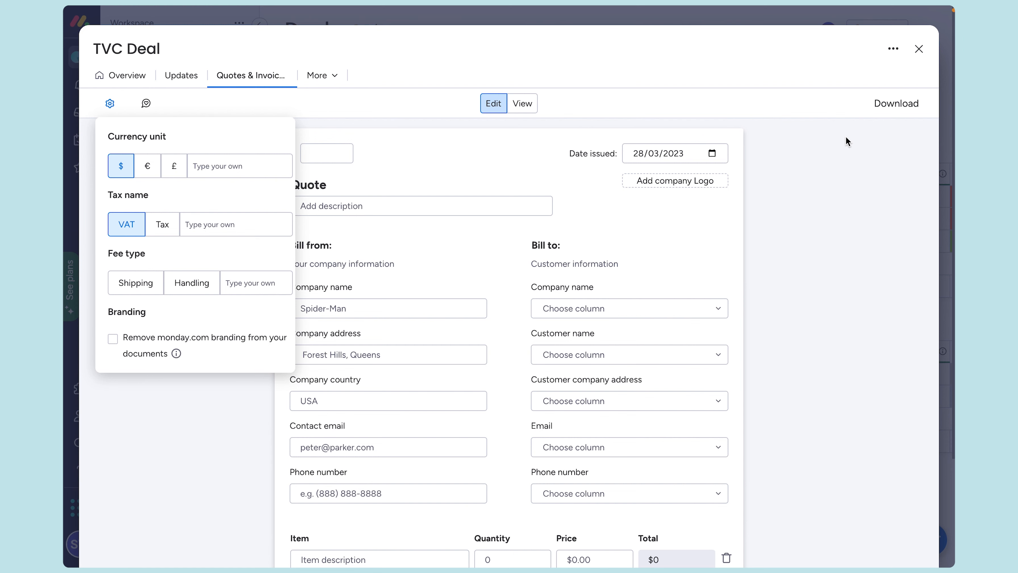
pyautogui.click(919, 49)
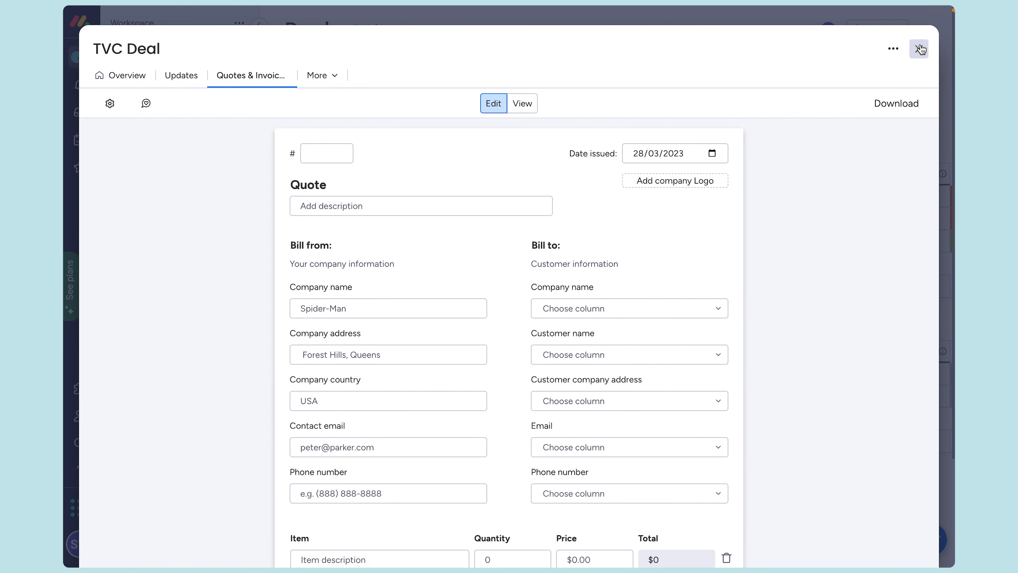
pyautogui.click(919, 49)
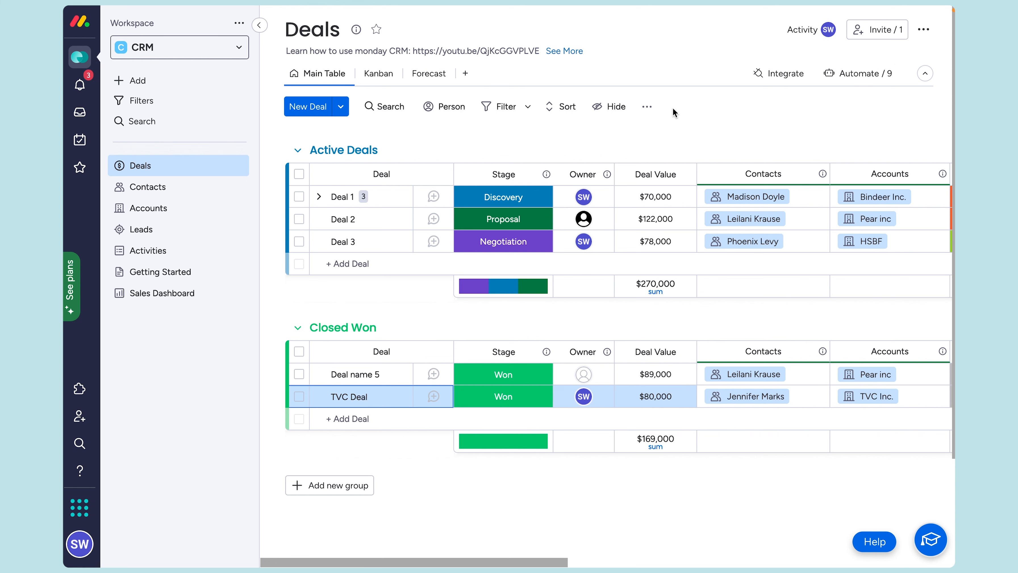
# Step: Switch to the Activities board and review its Status and Activity Type columns
pyautogui.click(140, 257)
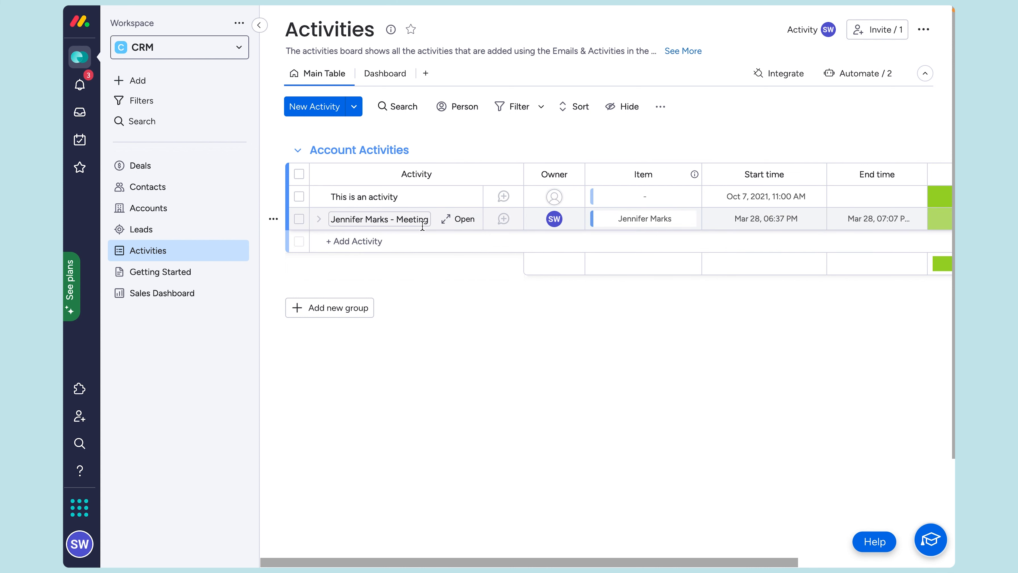
pyautogui.hscroll(5, 423, 226)
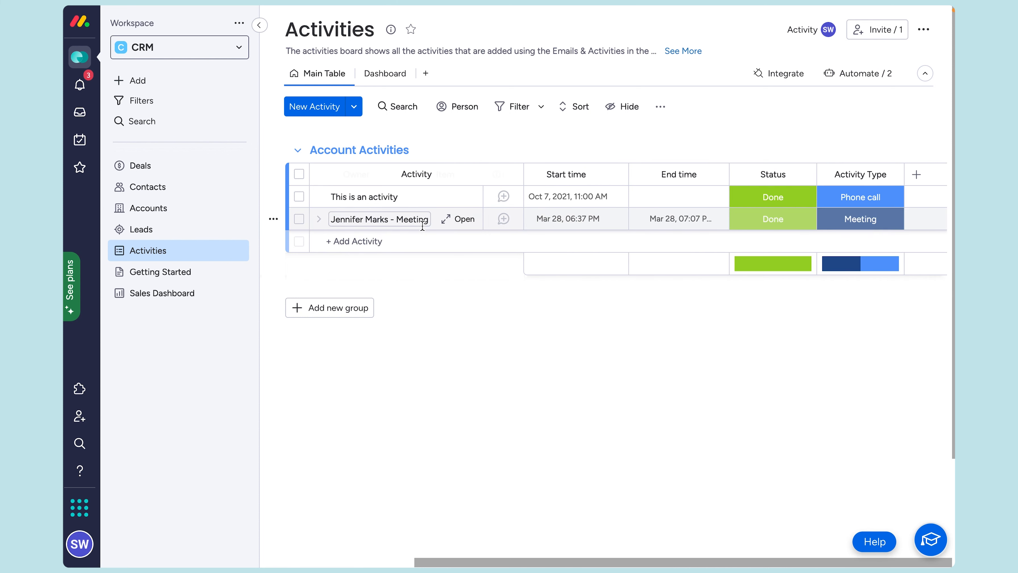
pyautogui.hscroll(-5, 422, 226)
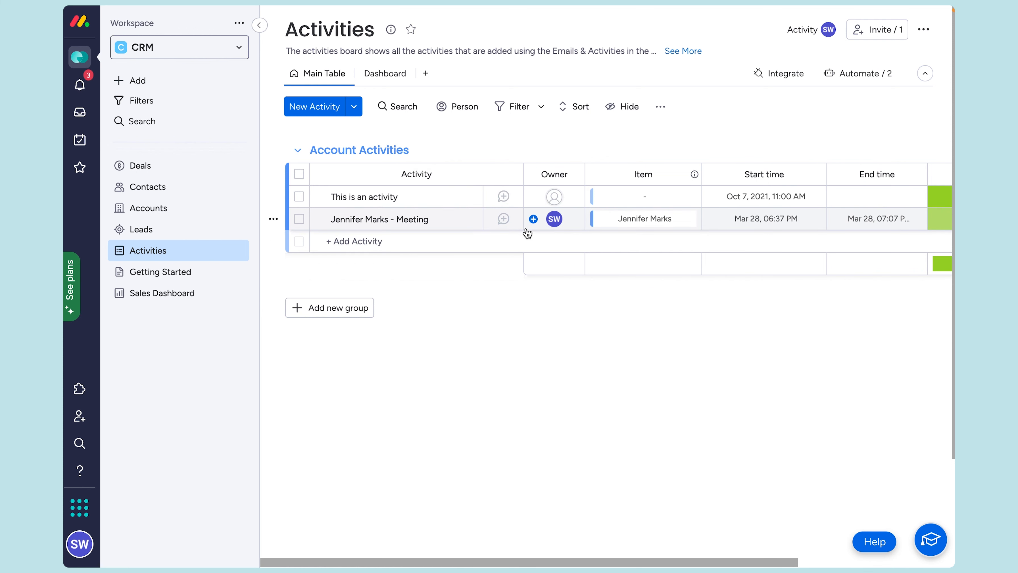
pyautogui.scroll(-2, 527, 275)
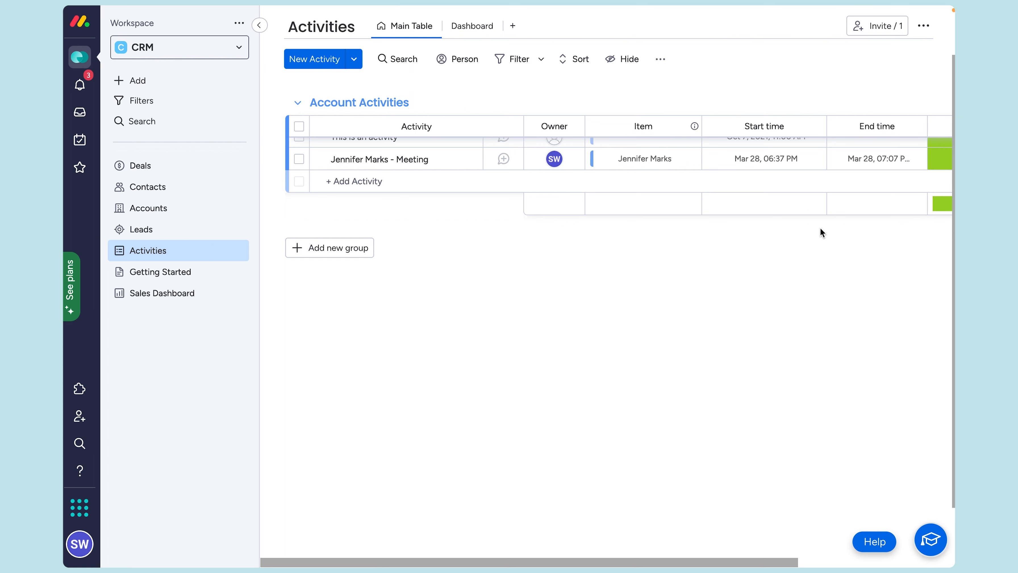
pyautogui.scroll(2, 813, 206)
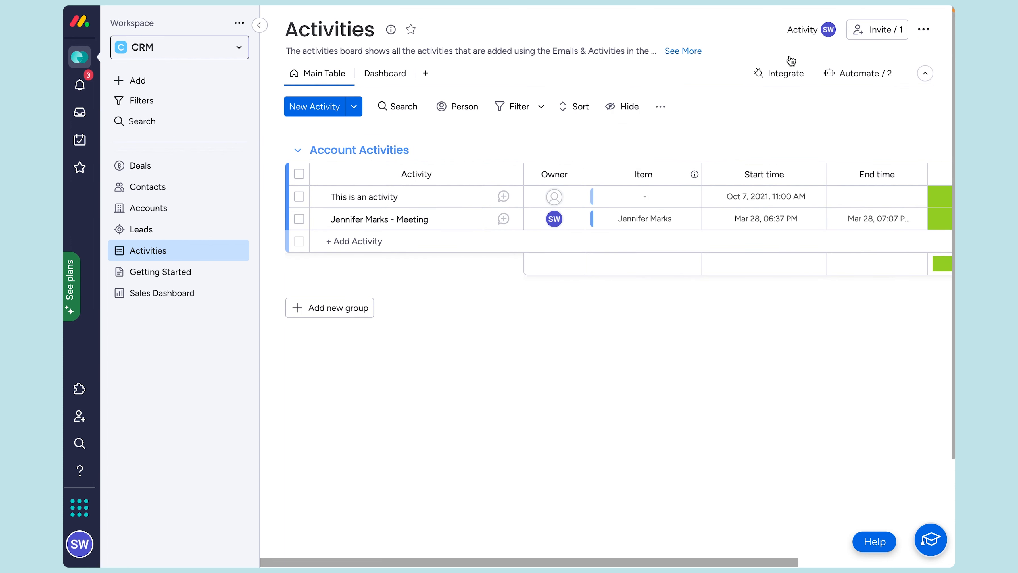
pyautogui.click(779, 72)
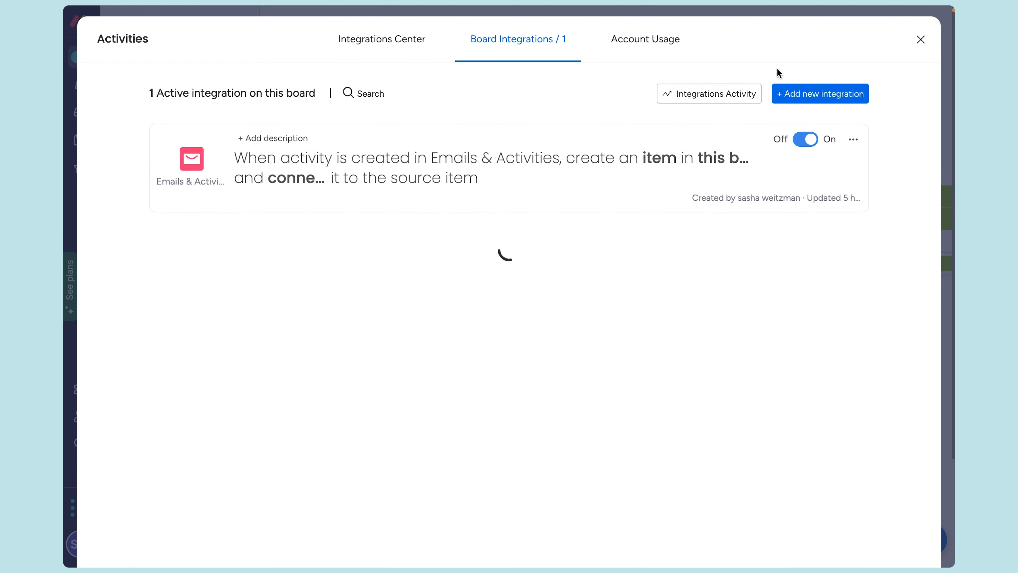
pyautogui.click(841, 94)
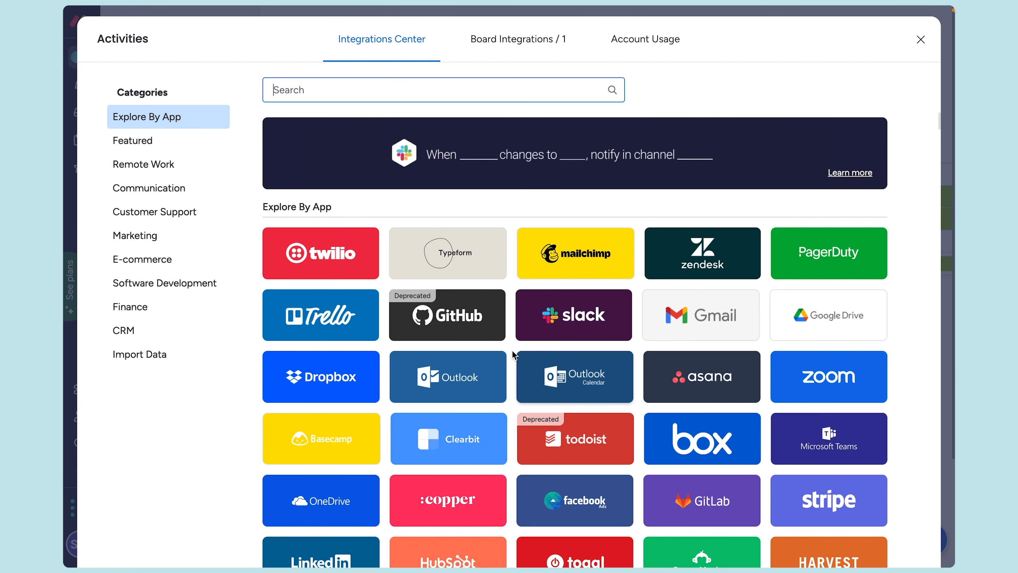
pyautogui.scroll(-3, 641, 367)
pyautogui.scroll(2, 591, 331)
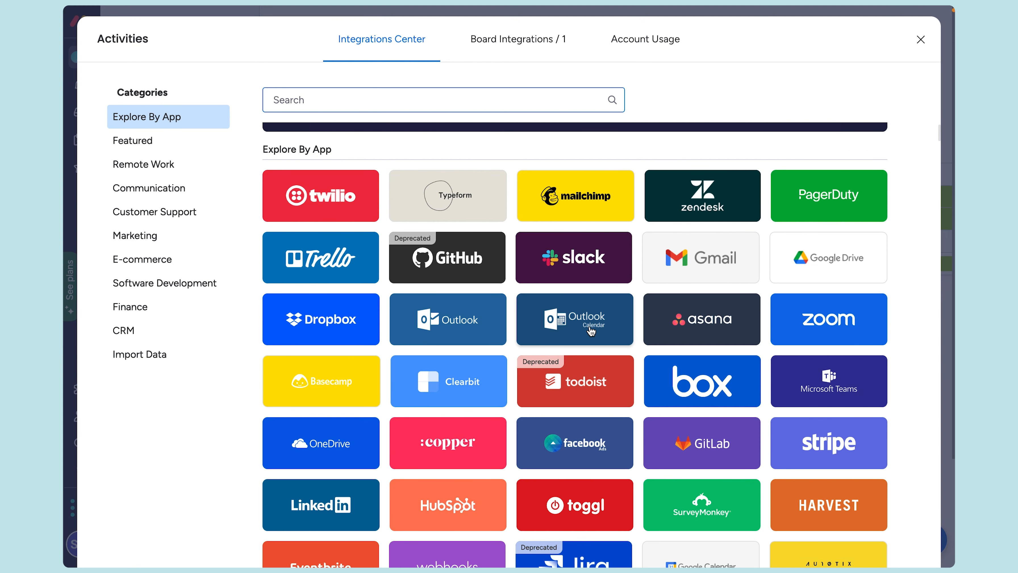
pyautogui.scroll(-3, 591, 331)
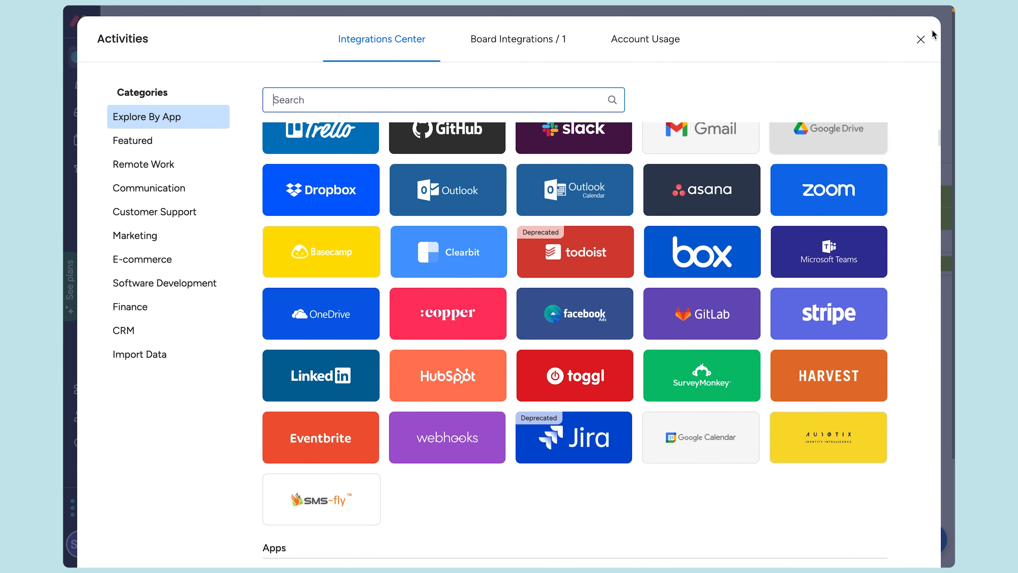
pyautogui.click(920, 42)
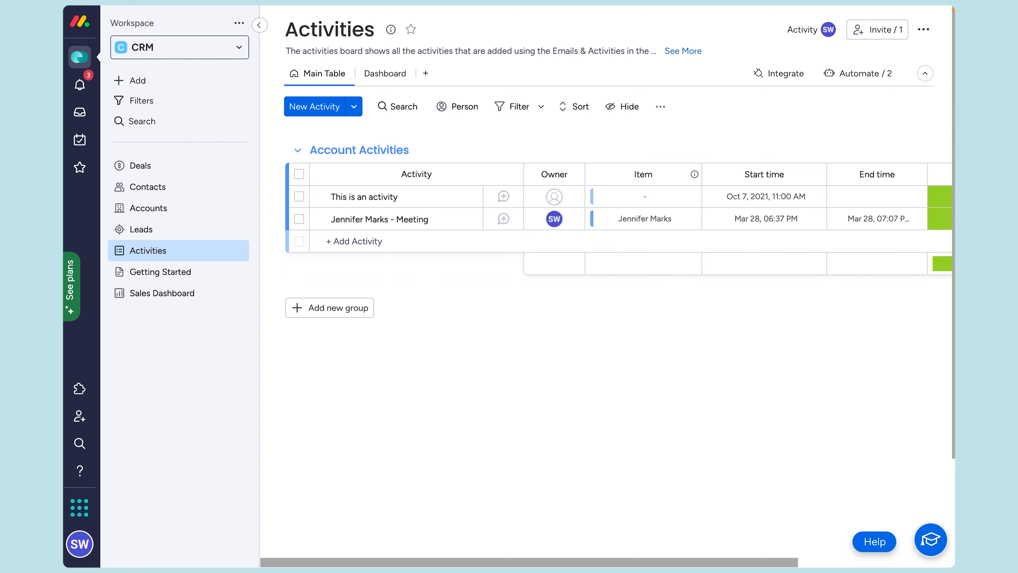
# Step: Check the Deals forecast and $169,000 won value, then open the Sales Dashboard
pyautogui.click(140, 166)
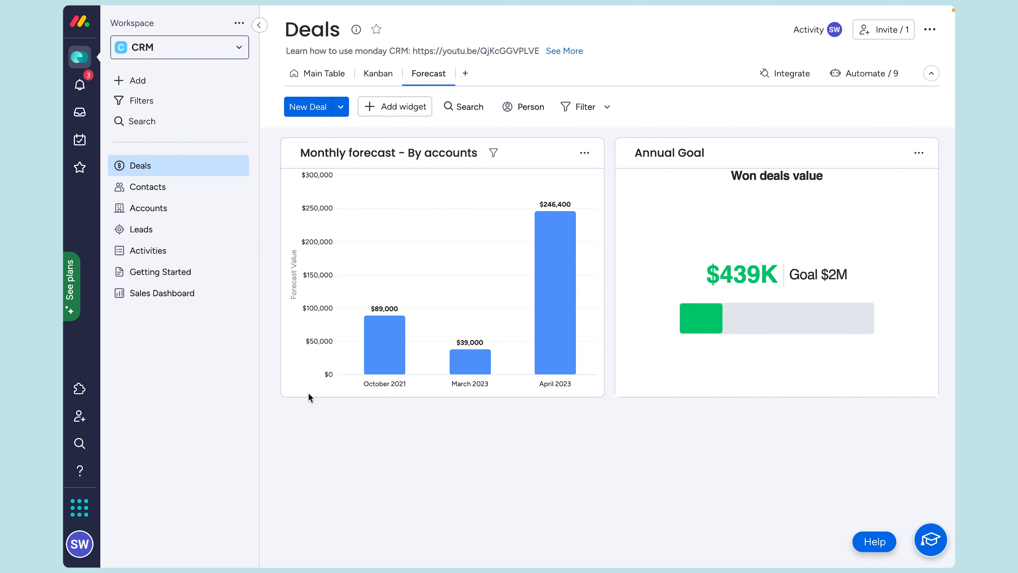
pyautogui.click(156, 293)
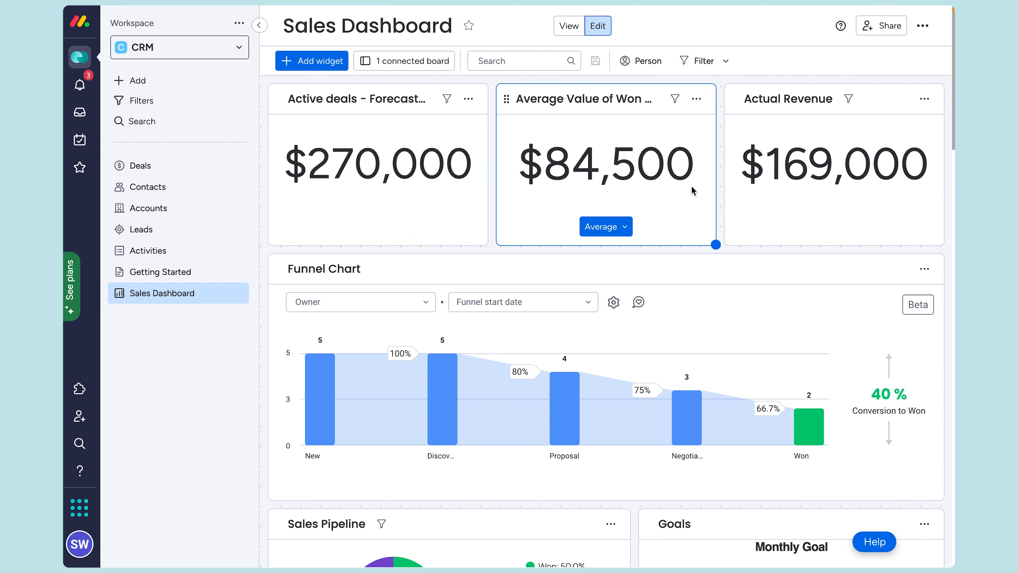
pyautogui.scroll(-3, 685, 184)
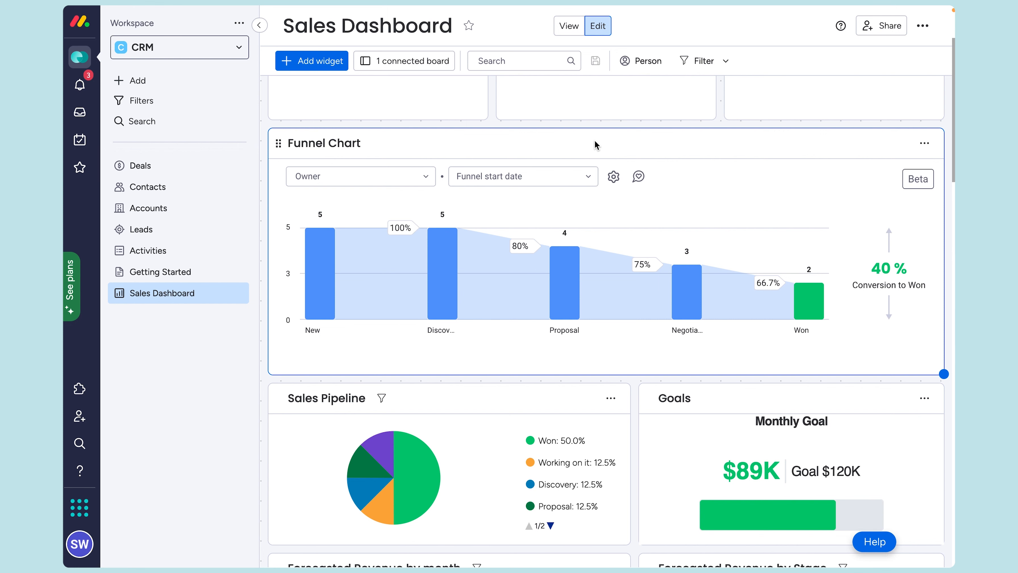
pyautogui.scroll(-1, 632, 157)
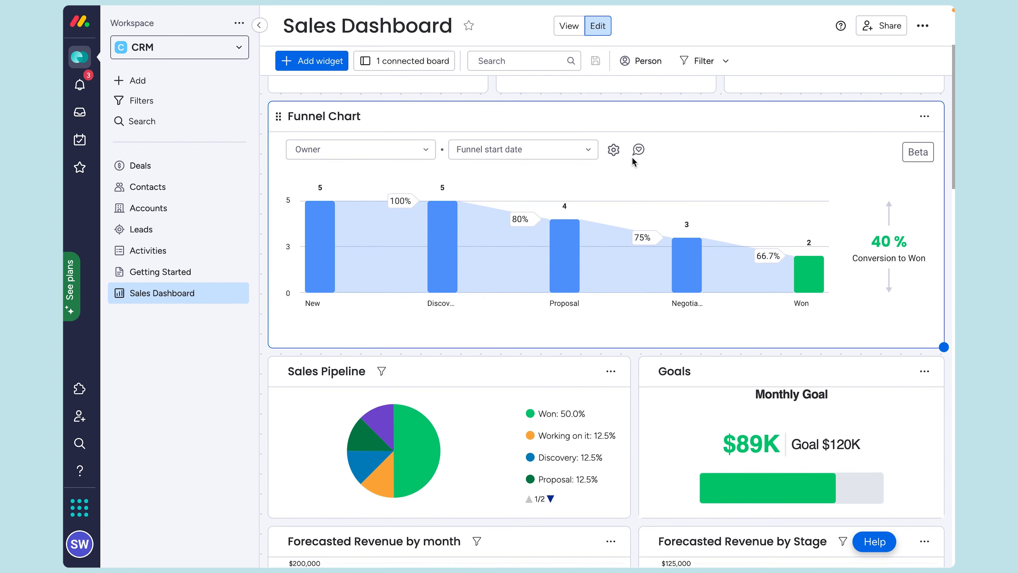
pyautogui.scroll(-5, 633, 157)
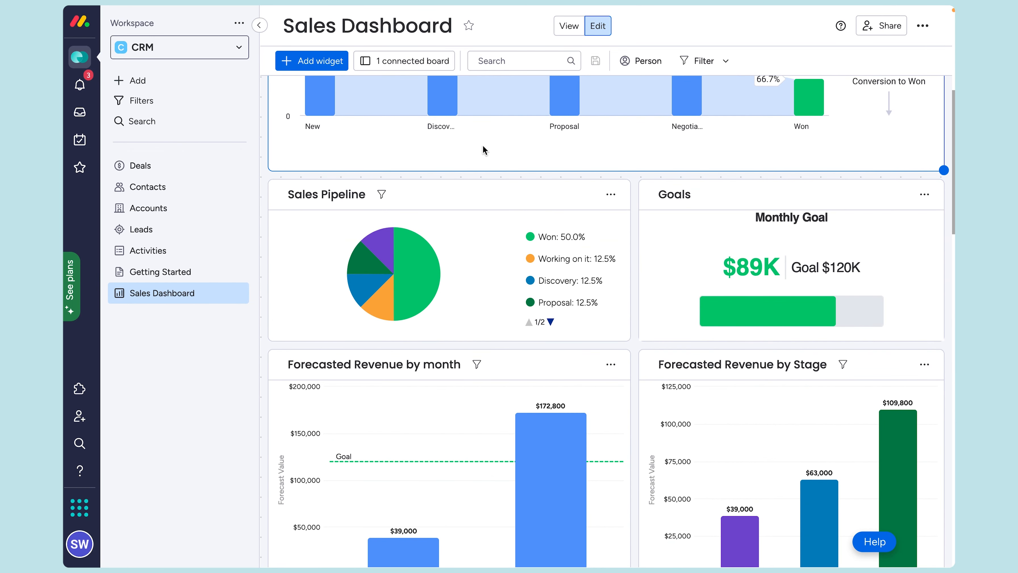
pyautogui.moveTo(412, 240)
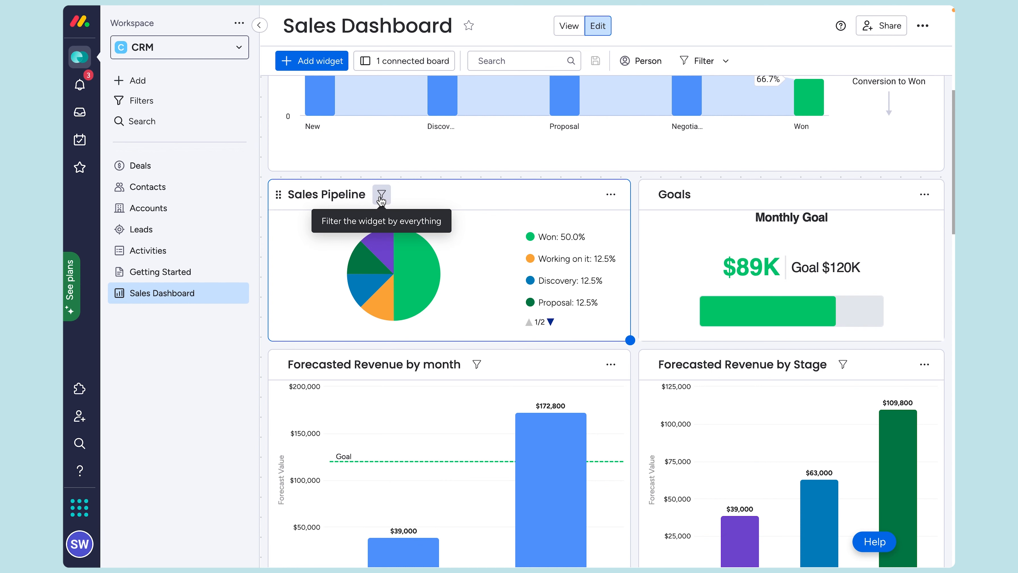
pyautogui.scroll(-4, 534, 199)
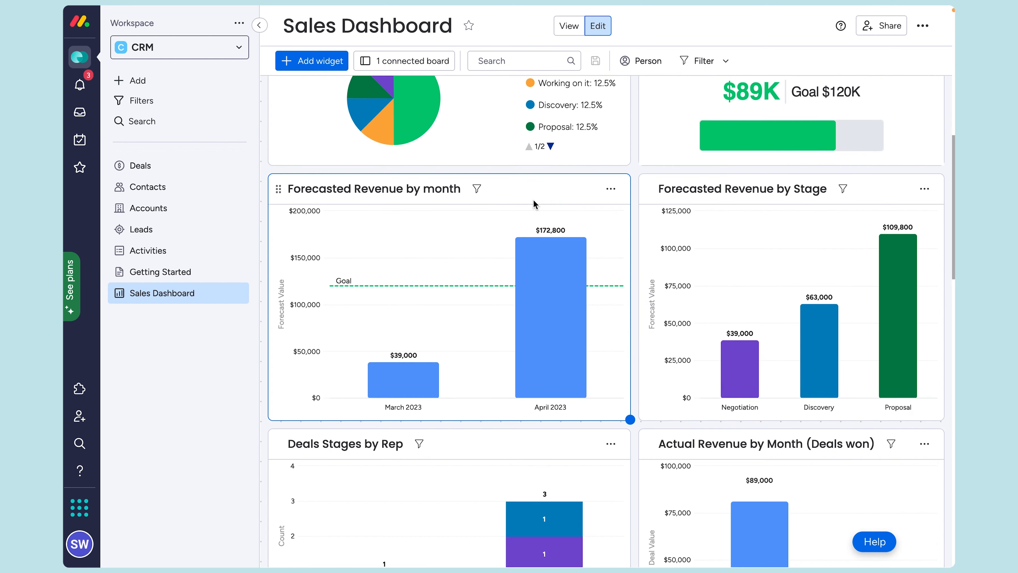
pyautogui.scroll(-5, 533, 200)
pyautogui.scroll(-15, 533, 203)
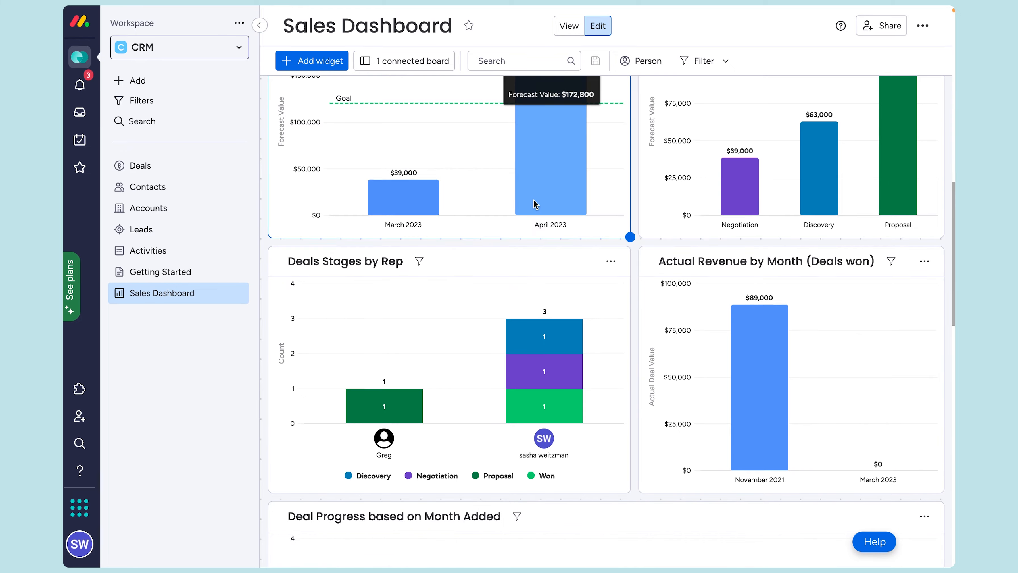
pyautogui.scroll(-2, 580, 231)
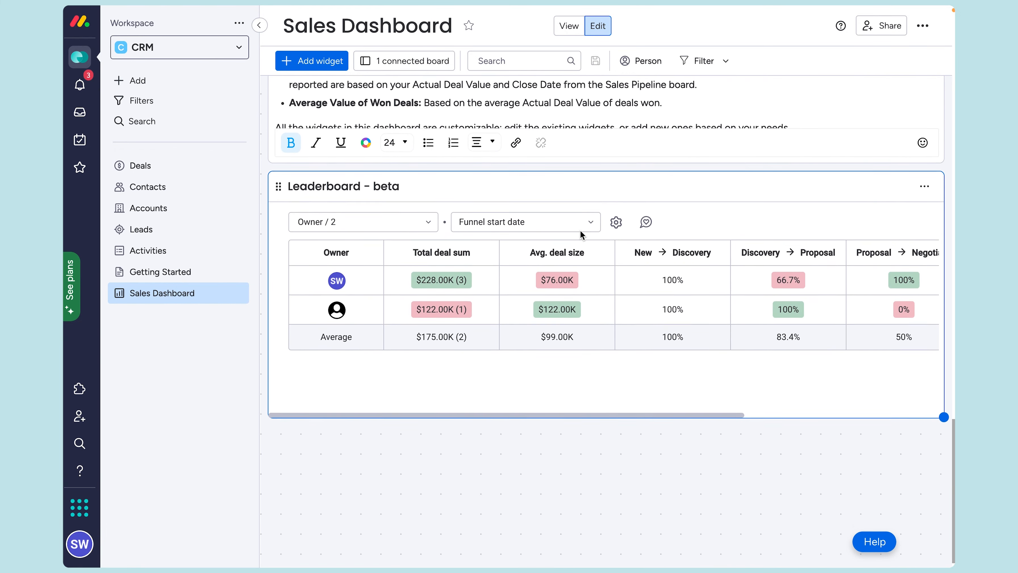
pyautogui.scroll(1, 580, 231)
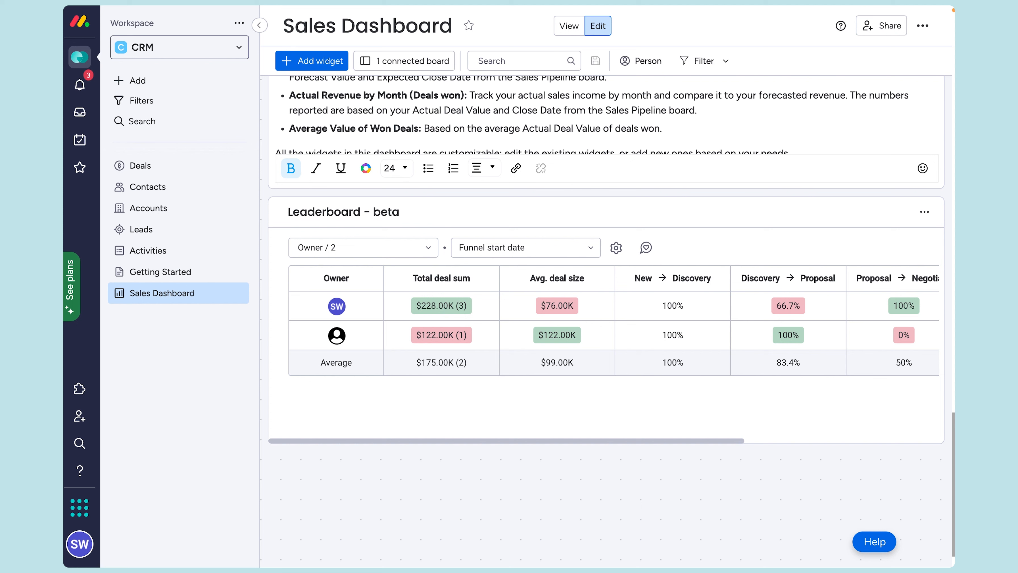
# Step: Open the Support & Learn help resources and move to the monday academy courses page
pyautogui.click(82, 472)
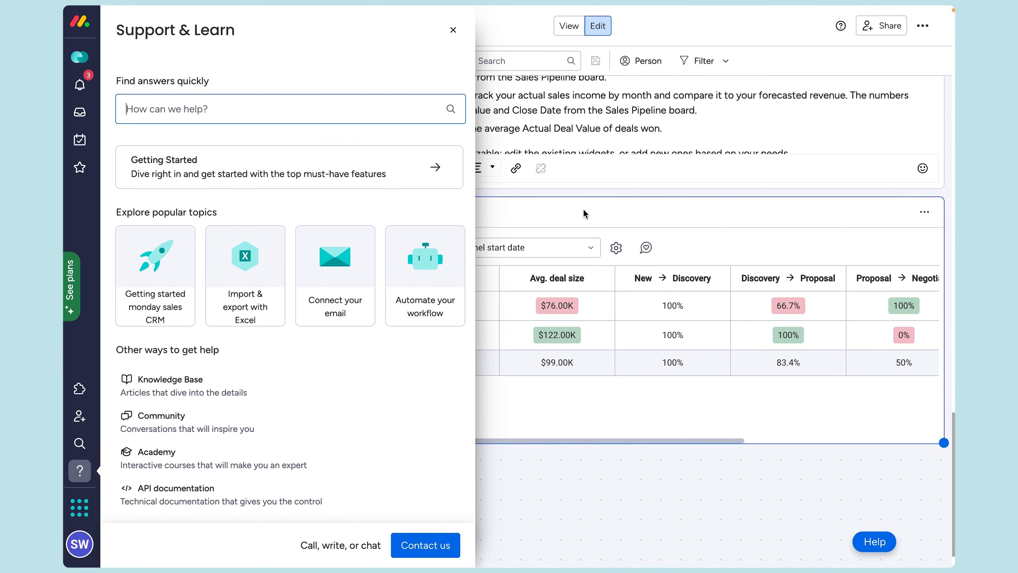
pyautogui.click(451, 32)
pyautogui.scroll(3, 737, 220)
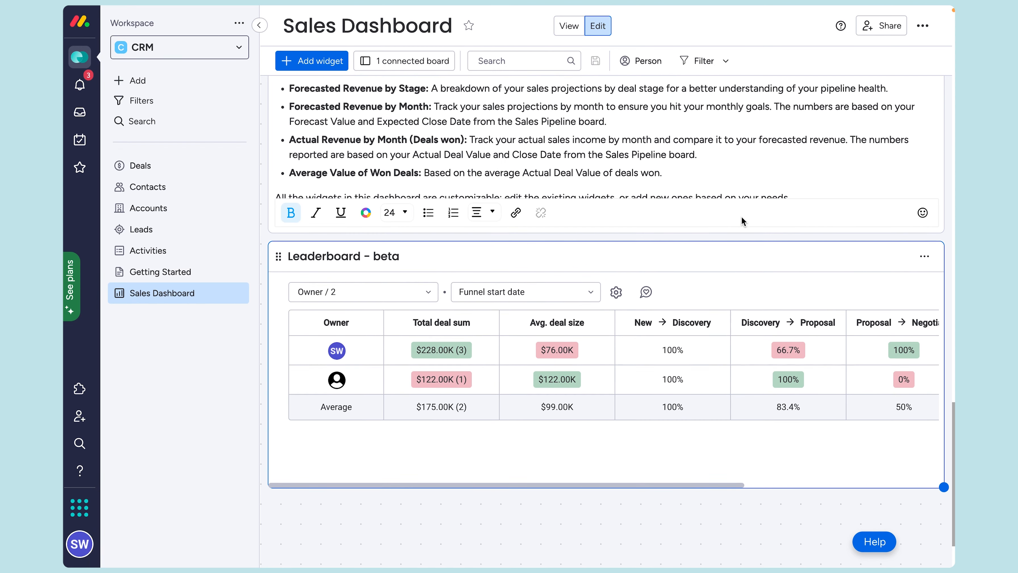
pyautogui.scroll(1, 735, 211)
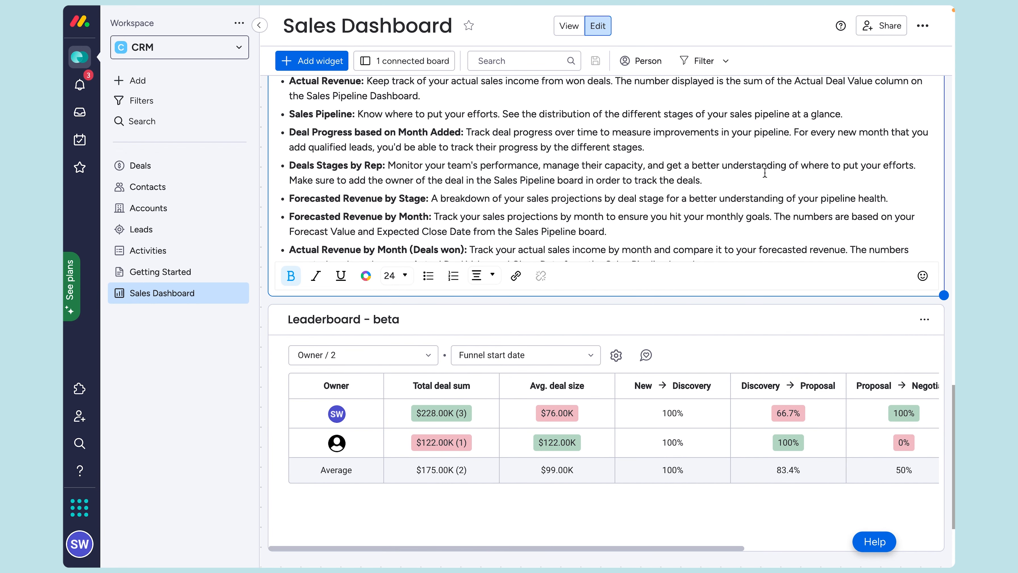
pyautogui.scroll(3, 691, 220)
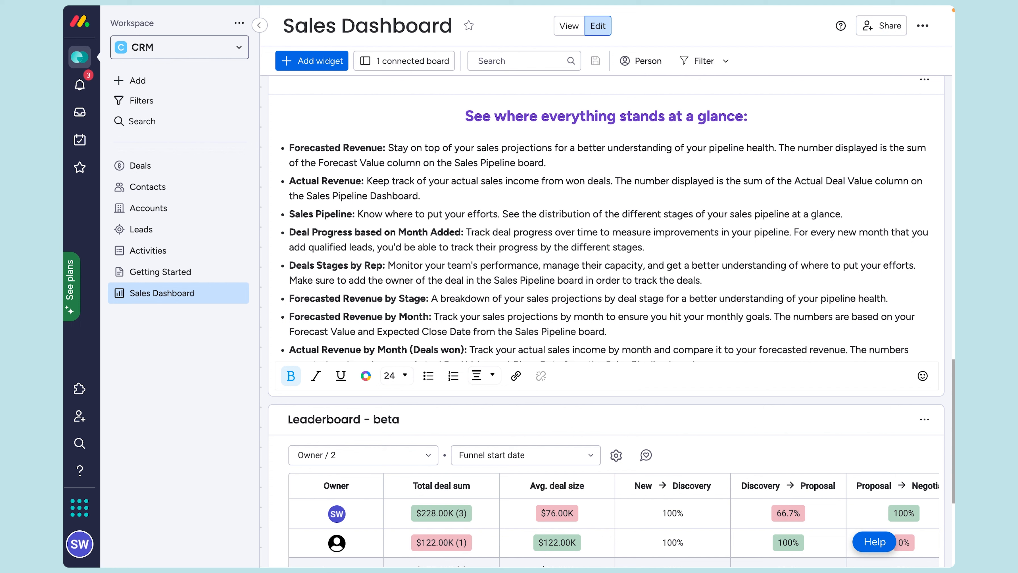
pyautogui.scroll(-2, 602, 320)
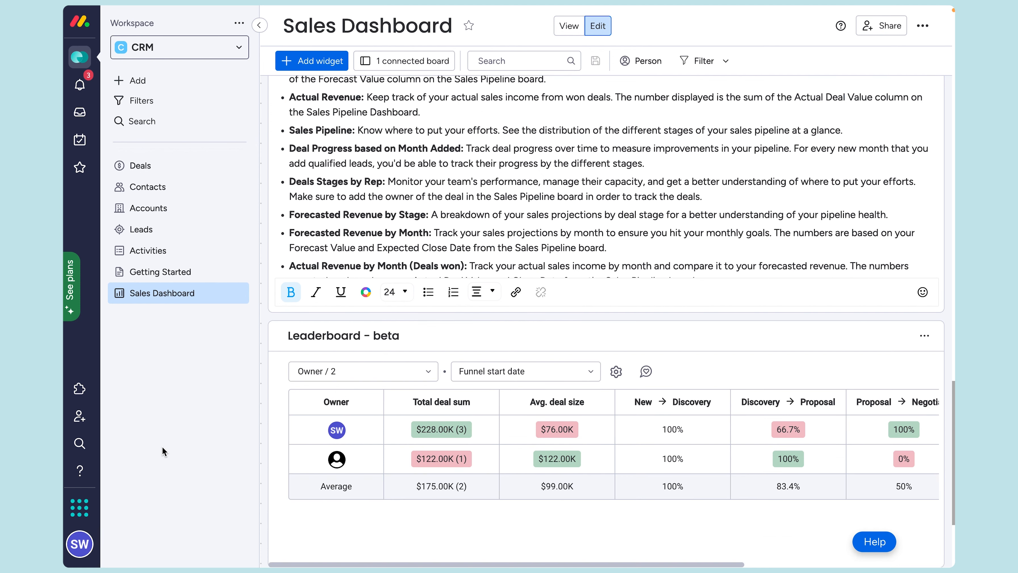
pyautogui.click(80, 472)
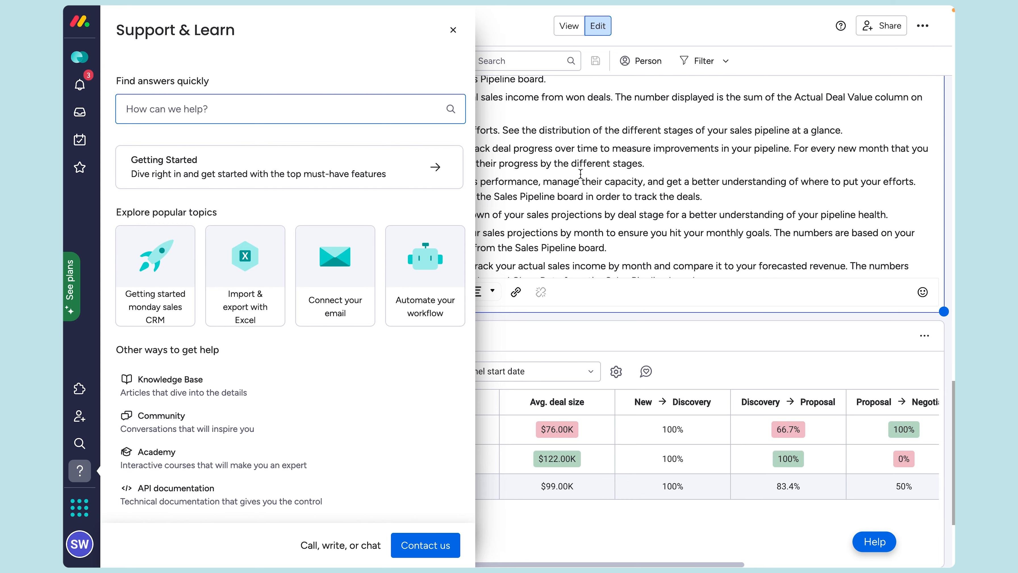
pyautogui.hotkey('ctrl', 'Right')
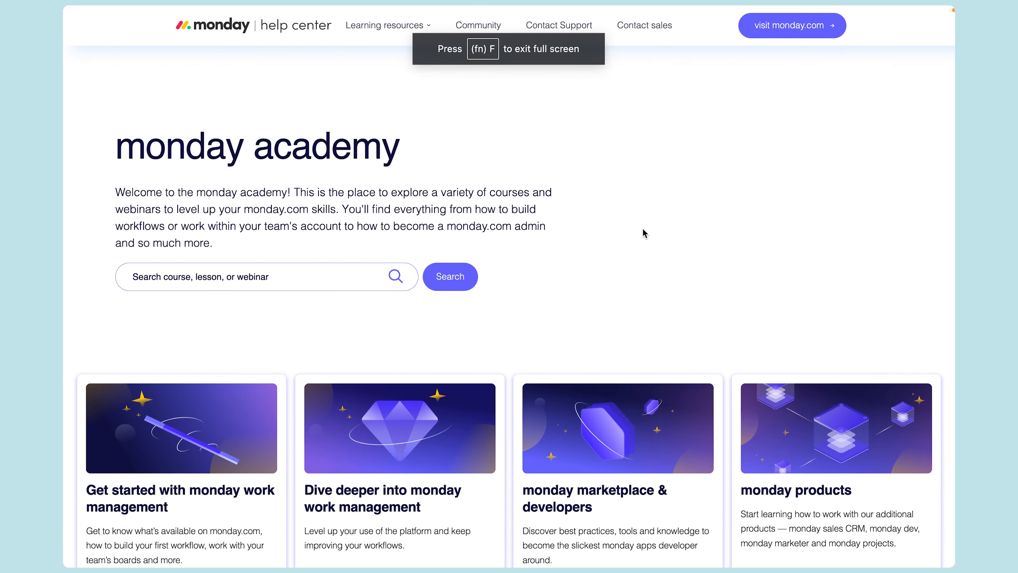
pyautogui.scroll(-10, 644, 231)
pyautogui.scroll(10, 646, 233)
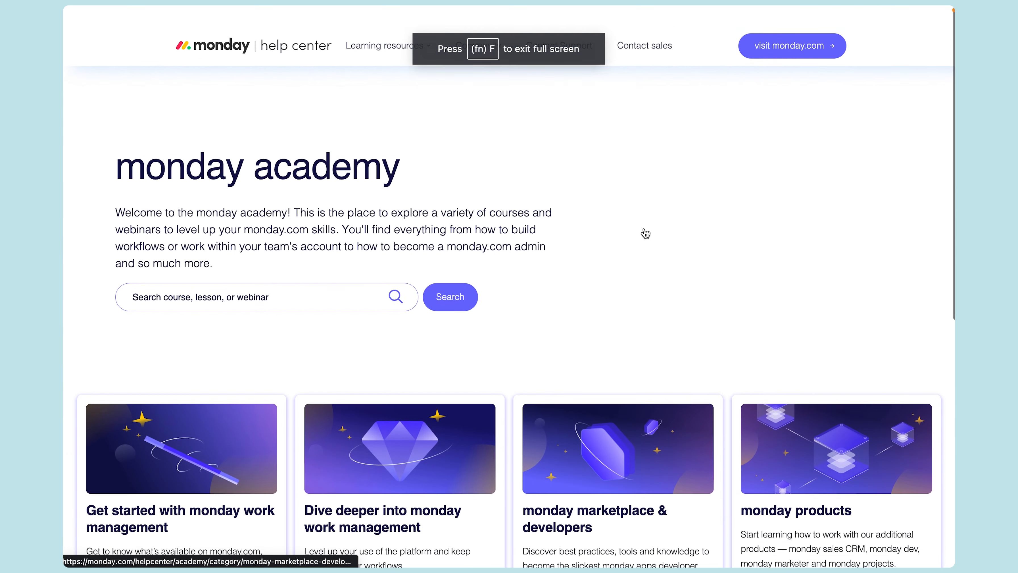